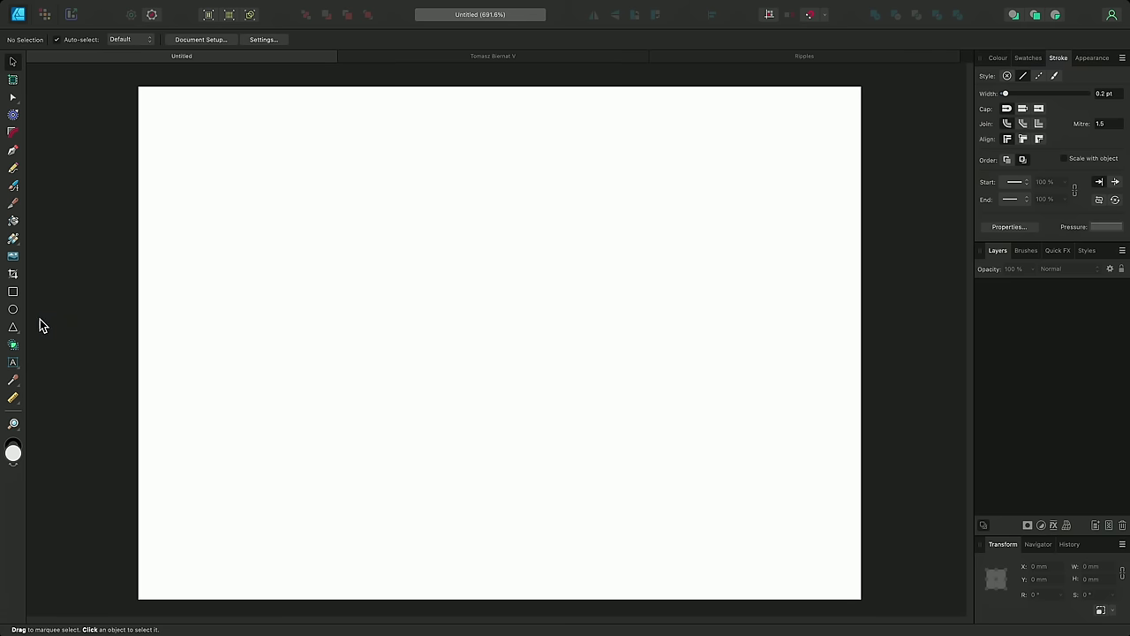
- Pick the Spiral Tool from the shape tools flyout in the Tools panel
click(13, 329)
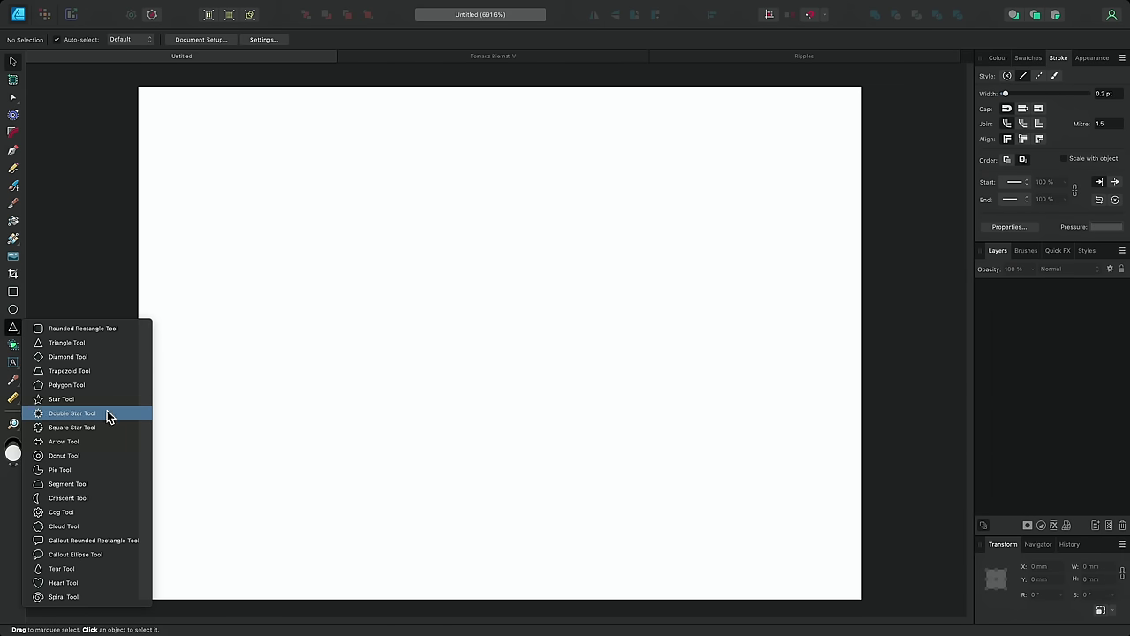
click(63, 597)
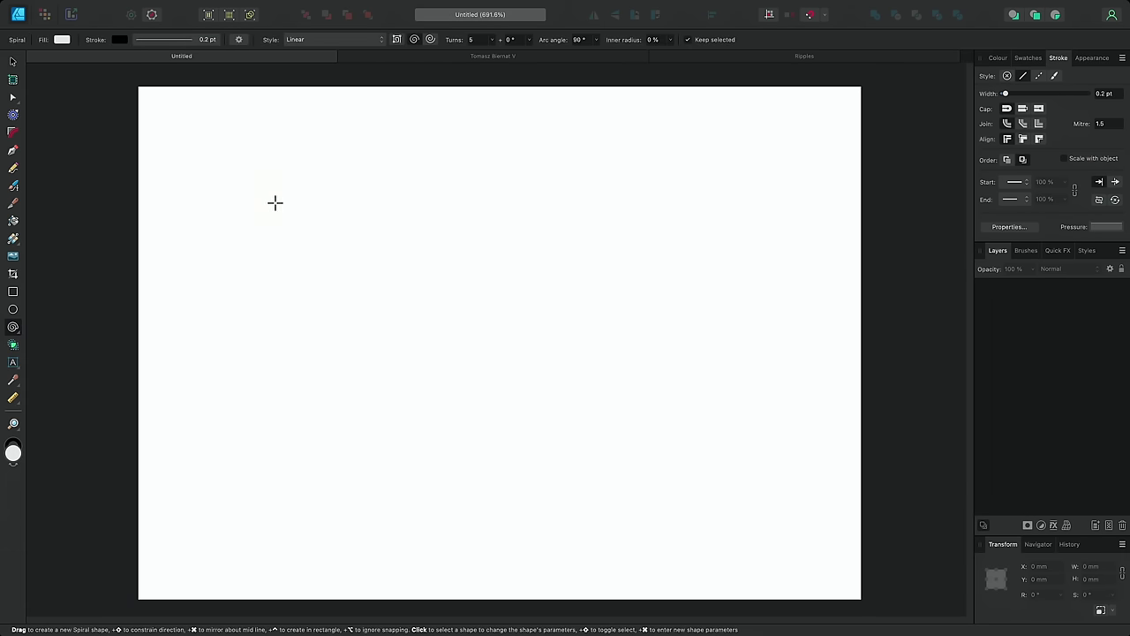
- Drag out a spiral and use arrow keys and modifiers to multiply it into a 3×2 grid
drag(273, 202, 366, 201)
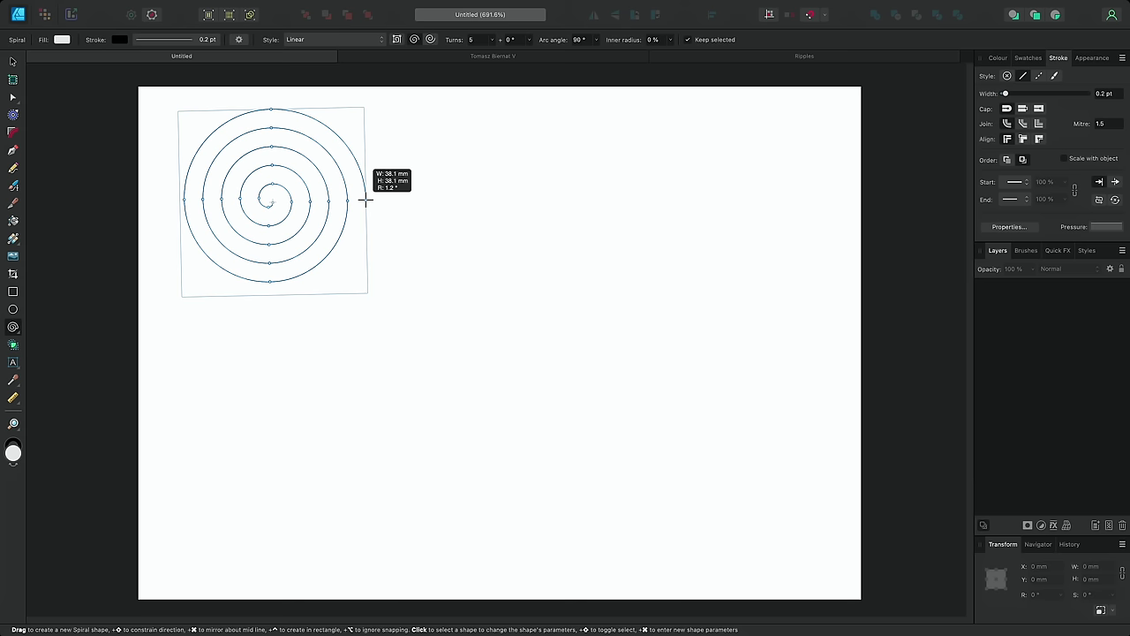
key(Right)
key(Right)
drag(366, 201, 268, 114)
key(Down)
key(Right)
key(Right)
key(Right)
key(Right)
key(Right)
key(Right)
key(Down)
key(Down)
key(Down)
key(Down)
key(Down)
key(Down)
key(Down)
key(Down)
key(Down)
key(shift)
key(super)
key(ctrl)
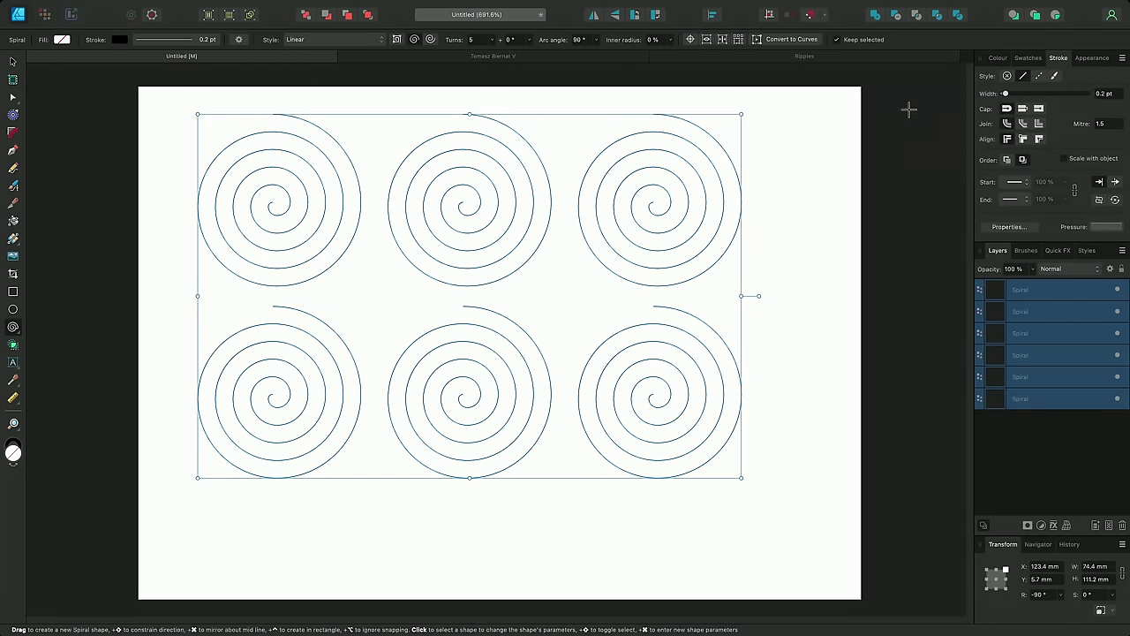
- Nudge the six spirals right and down, and keep the top-left spiral in Linear style
scroll(1104, 95, up, 4)
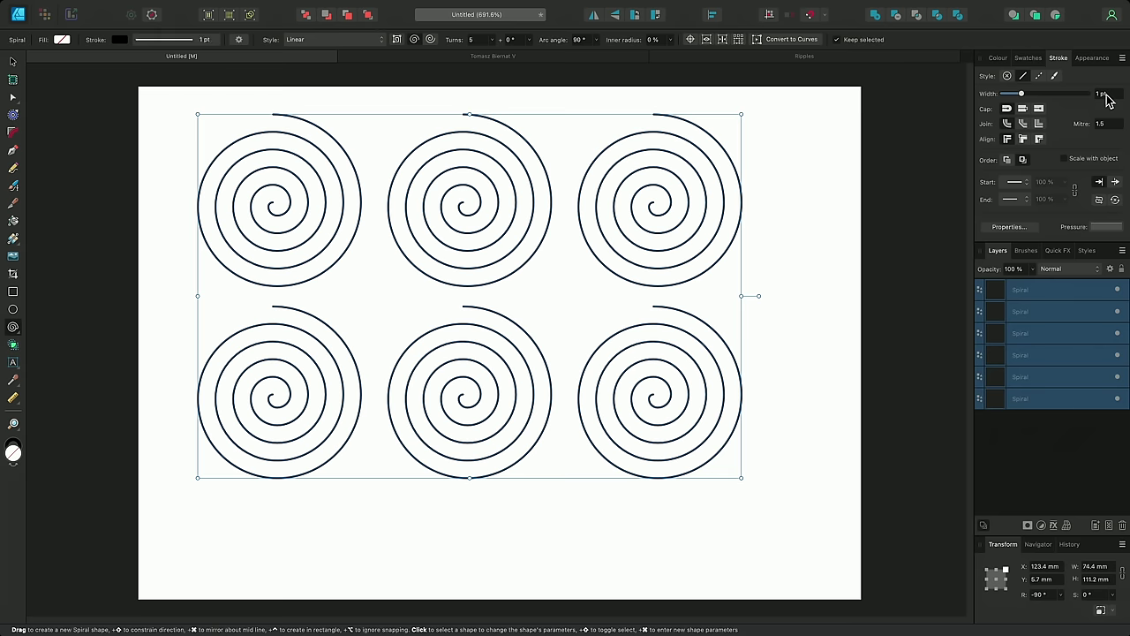
drag(572, 114, 600, 162)
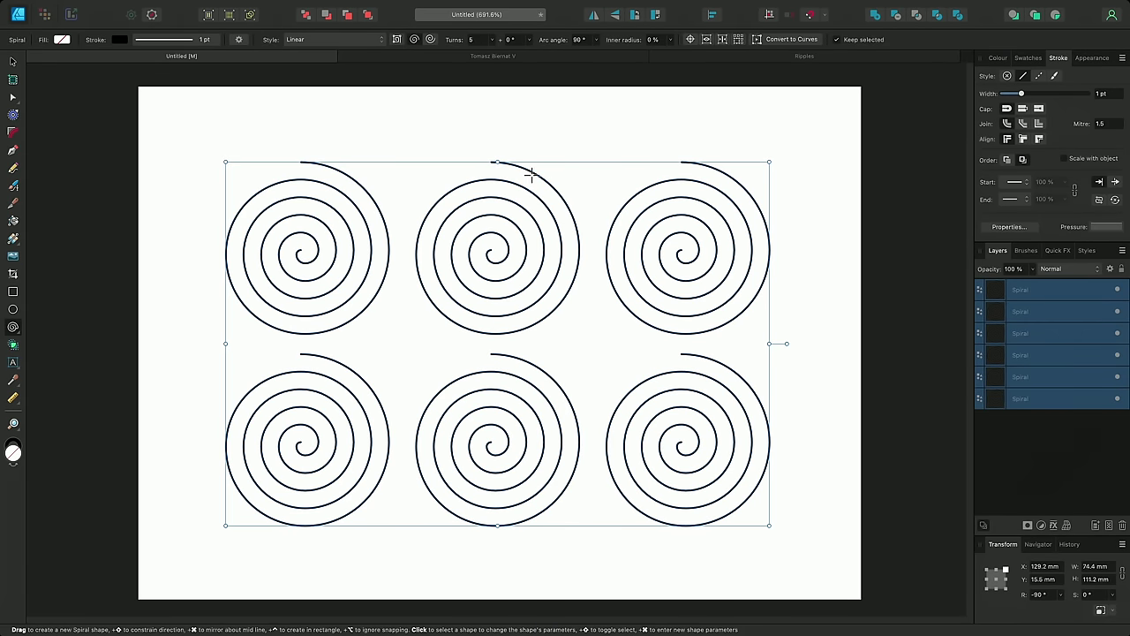
click(366, 189)
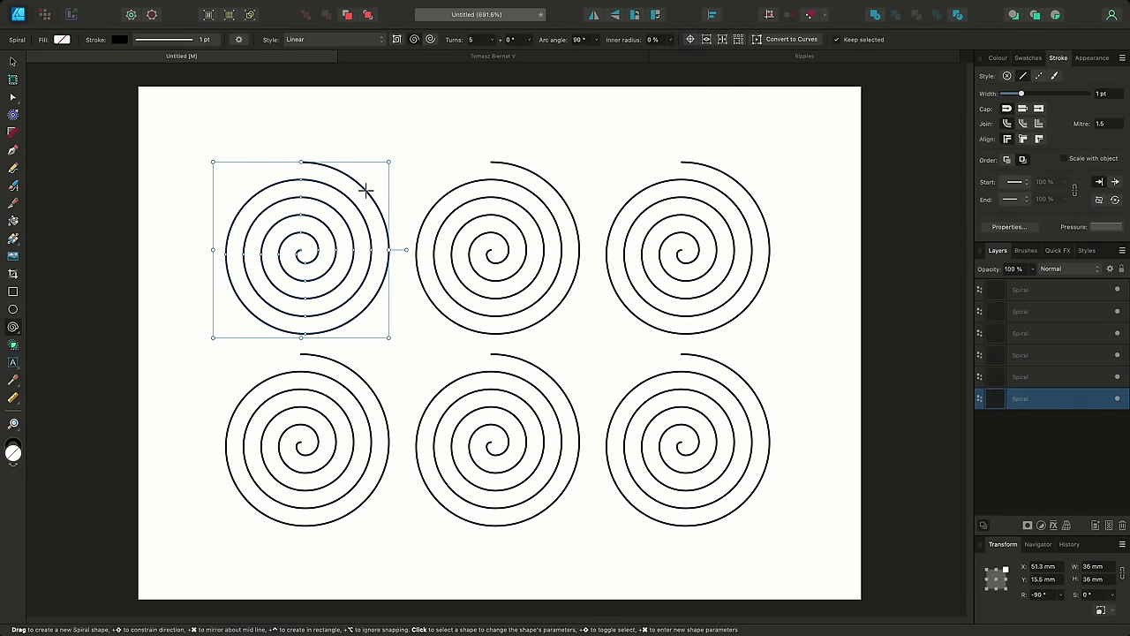
click(379, 40)
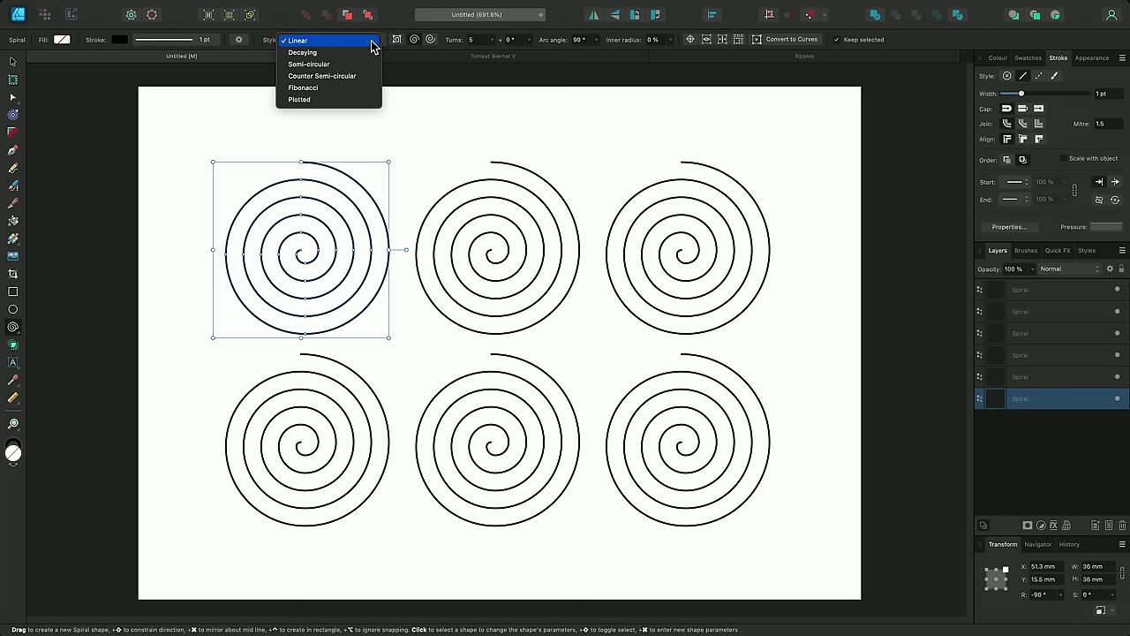
click(370, 41)
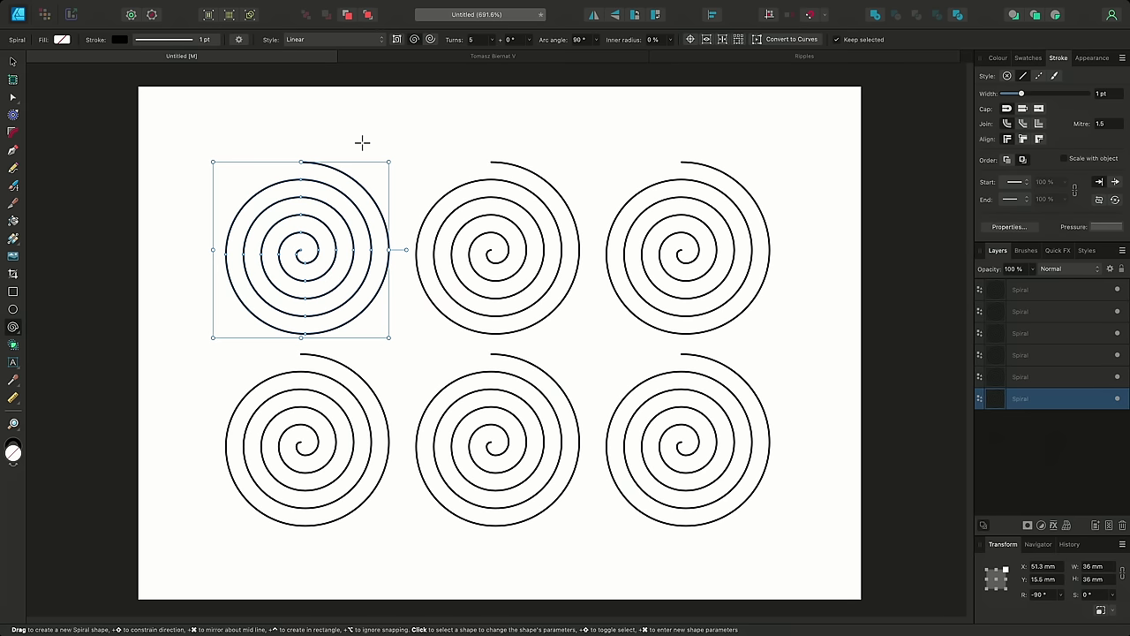
- Switch the top-middle spiral to the Decaying style with 50% decay
click(509, 166)
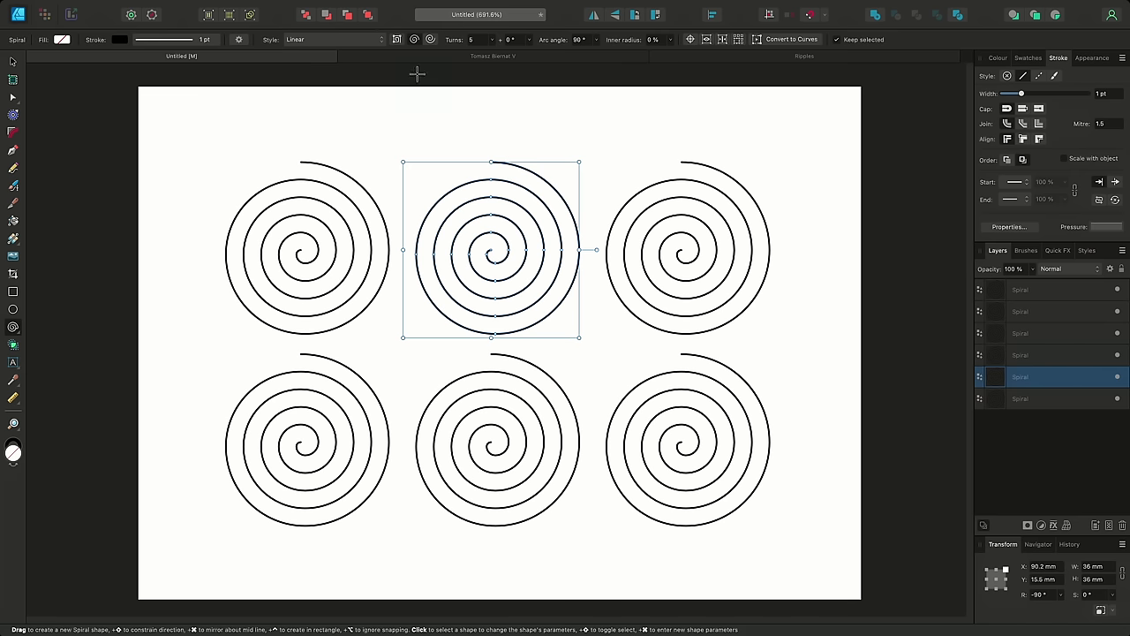
click(380, 40)
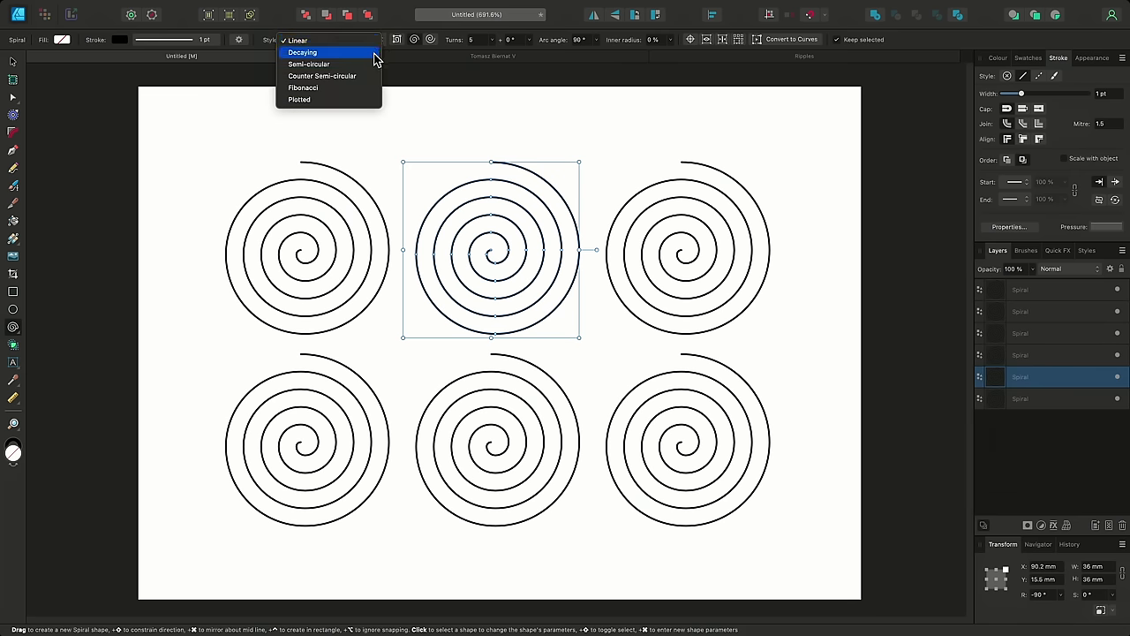
click(375, 53)
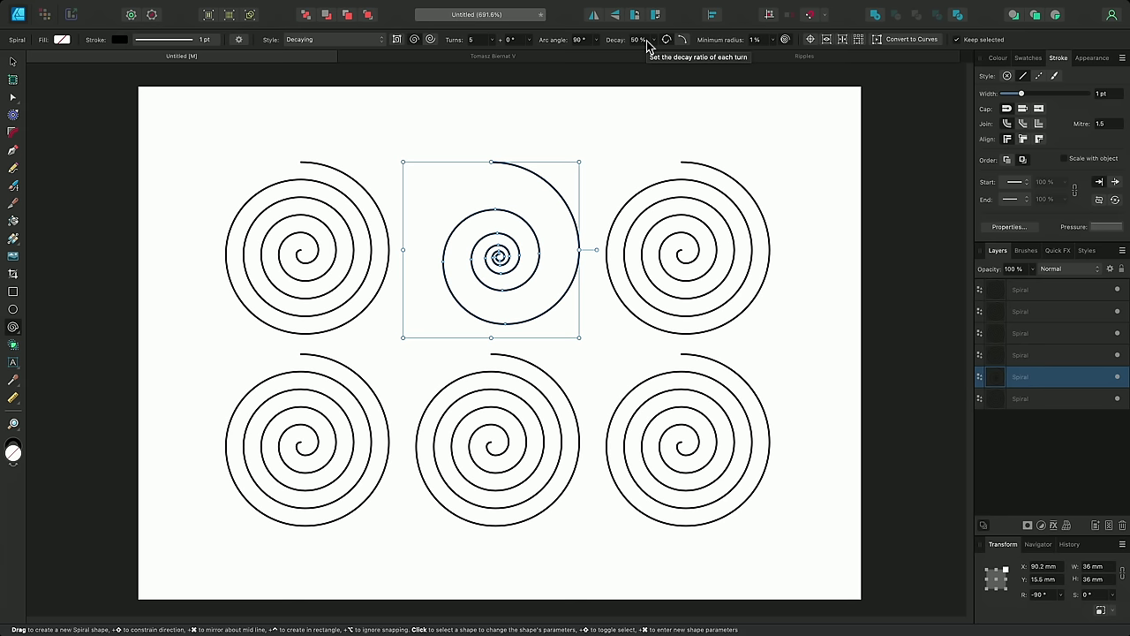
- Set the top-right spiral's style to Semi-circular
click(688, 161)
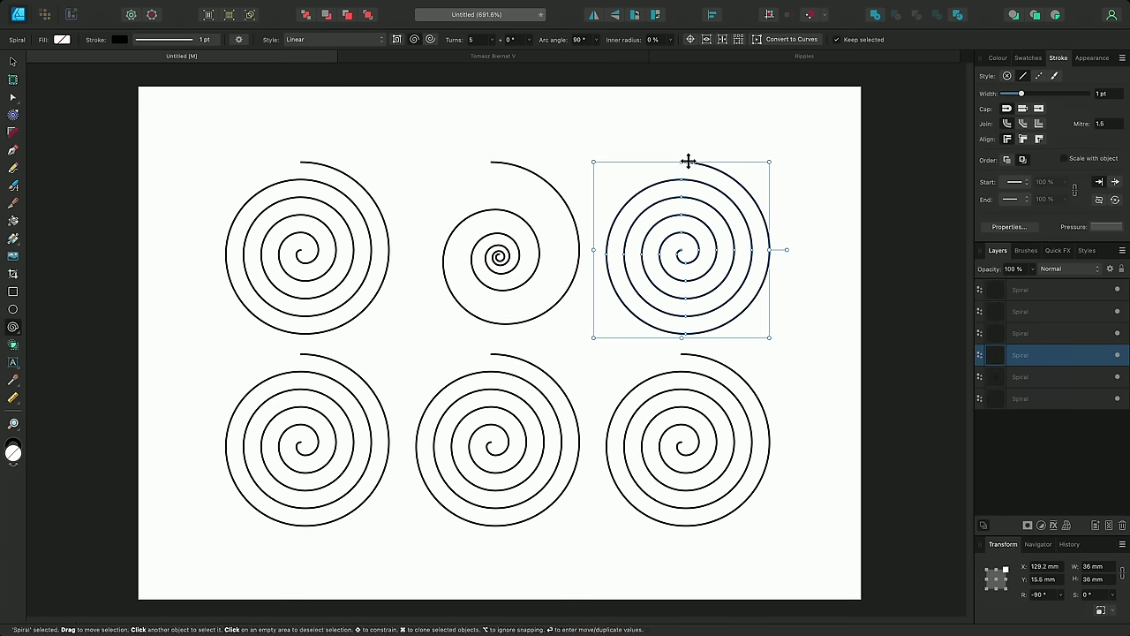
click(381, 40)
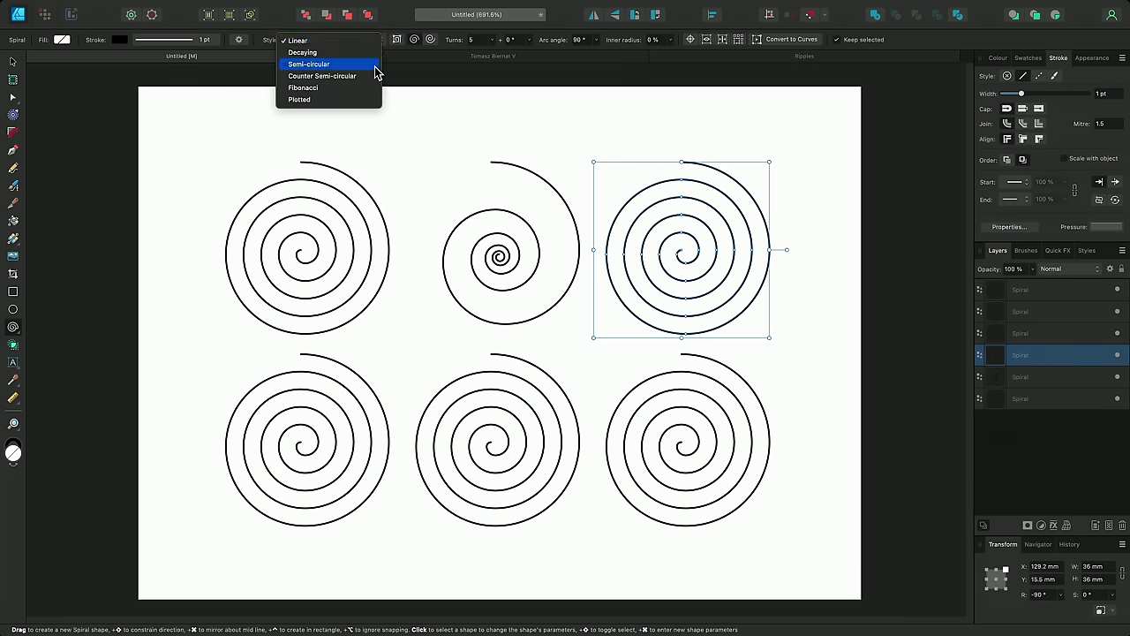
click(309, 64)
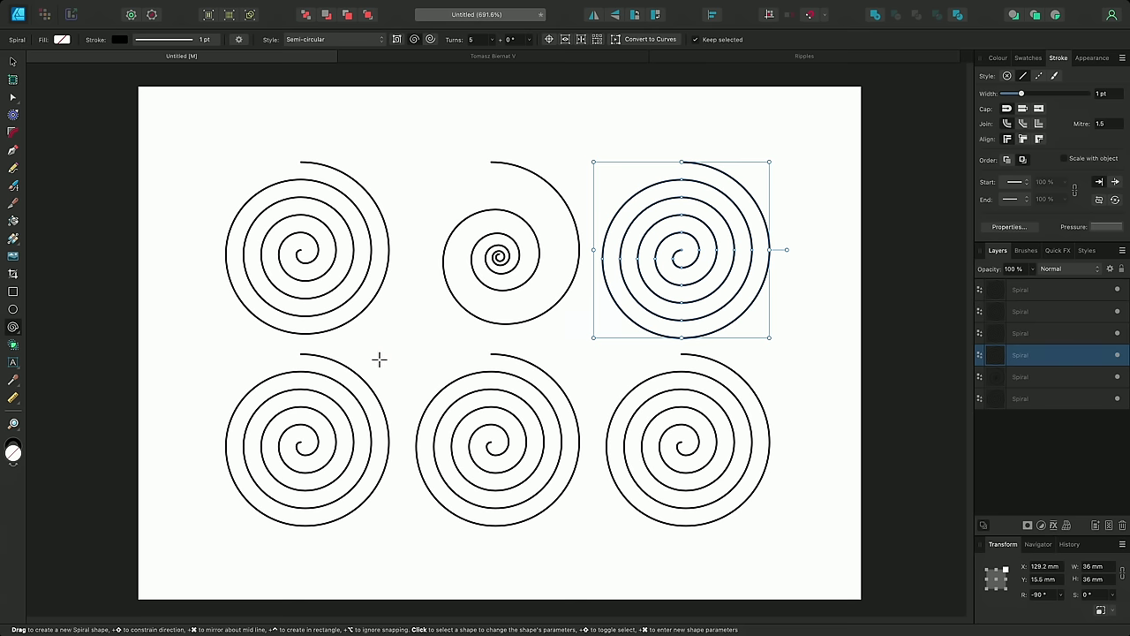
- Make the bottom-left spiral Counter Semi-circular with 1 turn
click(347, 363)
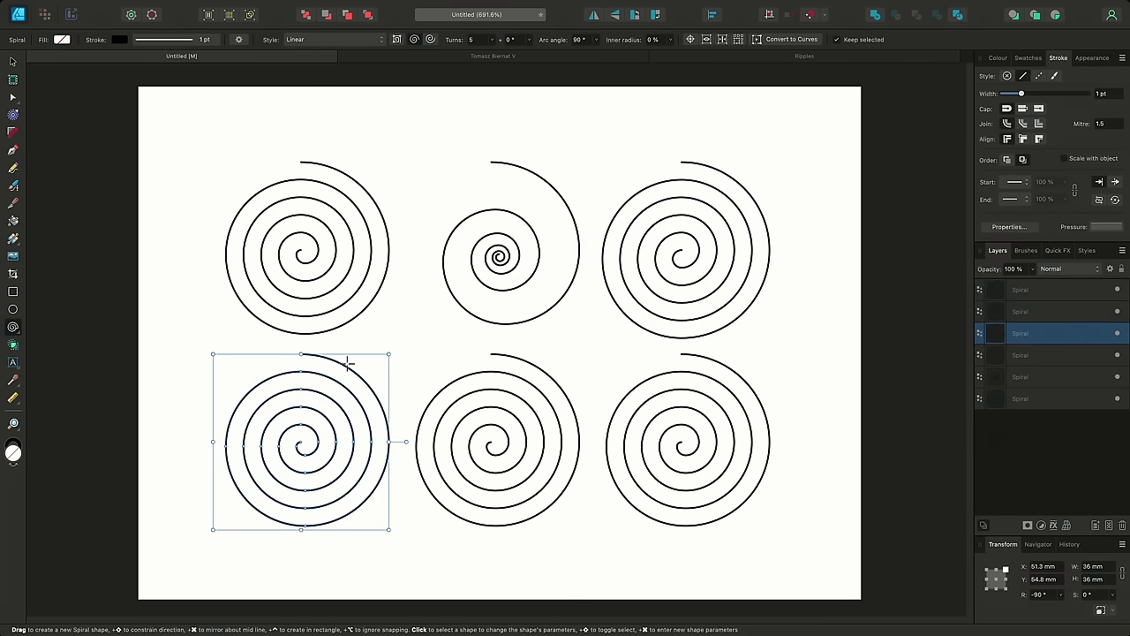
click(377, 39)
click(322, 76)
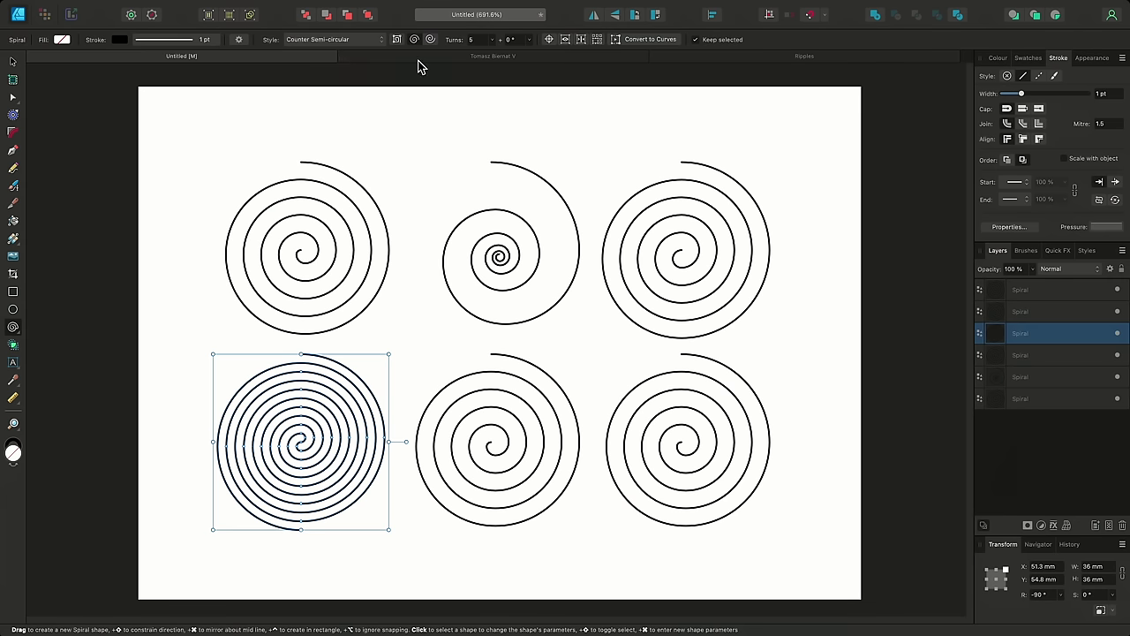
scroll(482, 42, down, 3)
scroll(481, 46, down, 1)
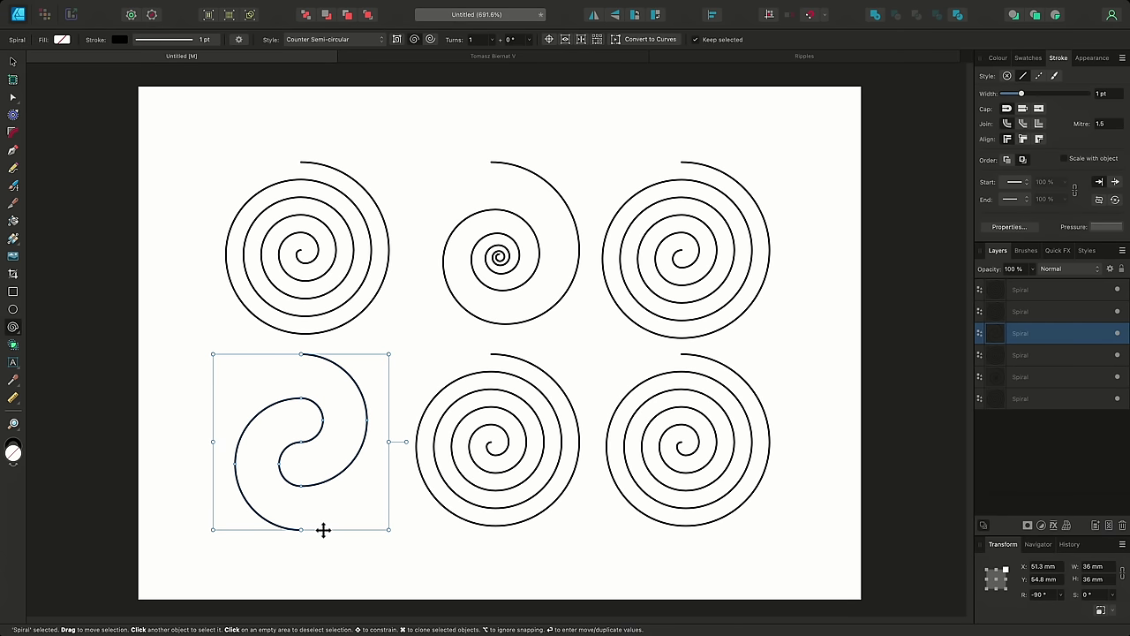
- Set the bottom-middle spiral's style to Fibonacci
click(542, 369)
click(380, 40)
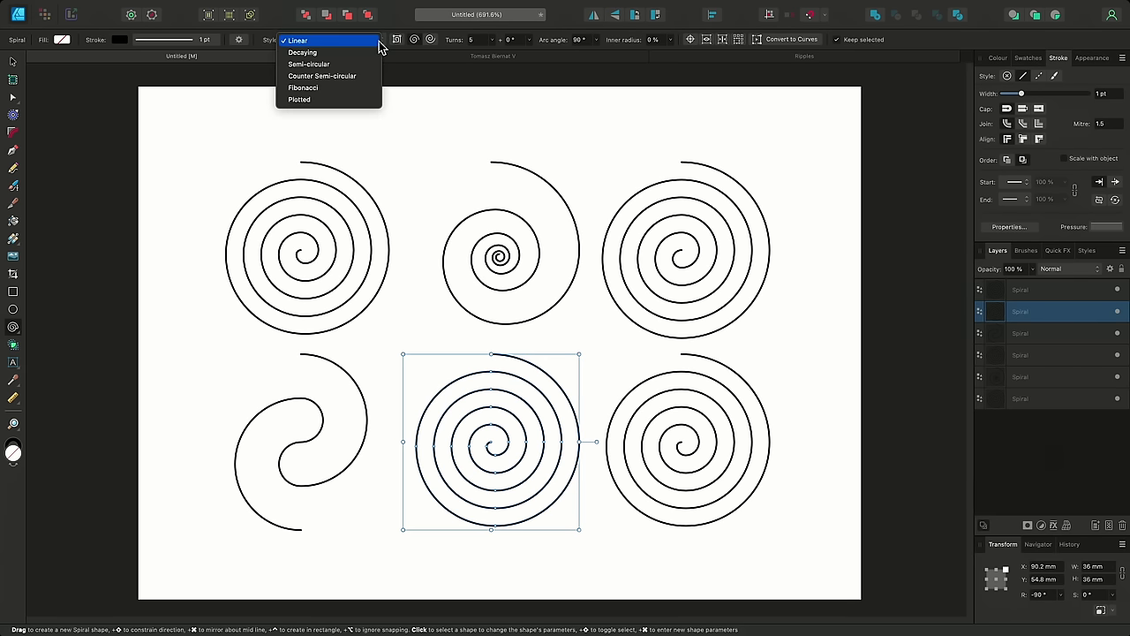
click(372, 90)
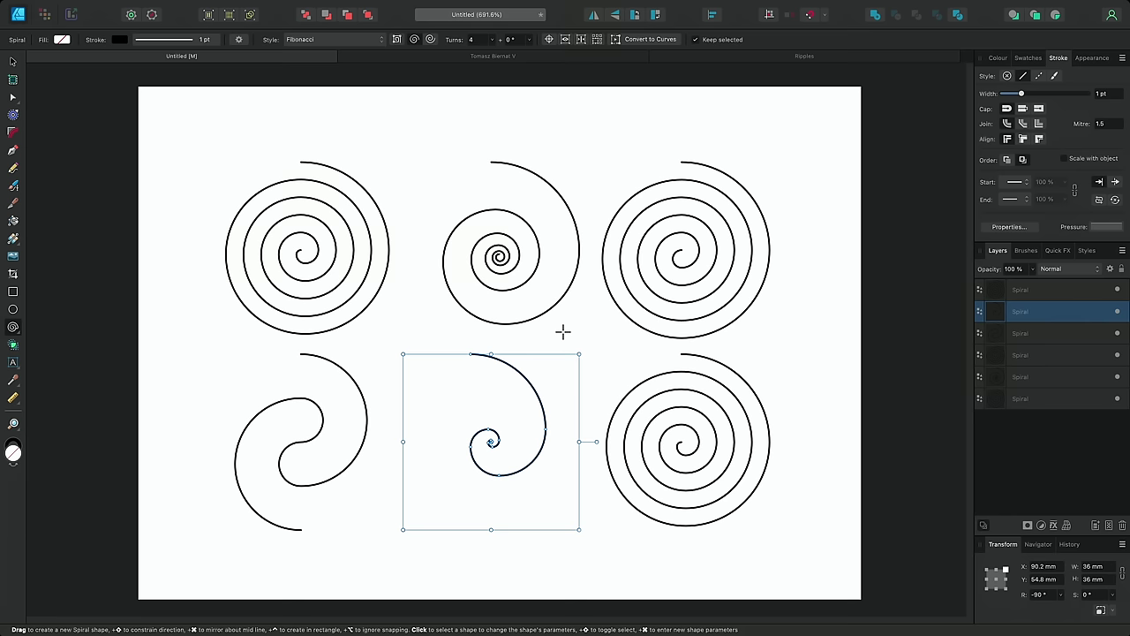
- Make the bottom-right spiral Plotted with 3 divisions, then bring up the golden V document
click(646, 378)
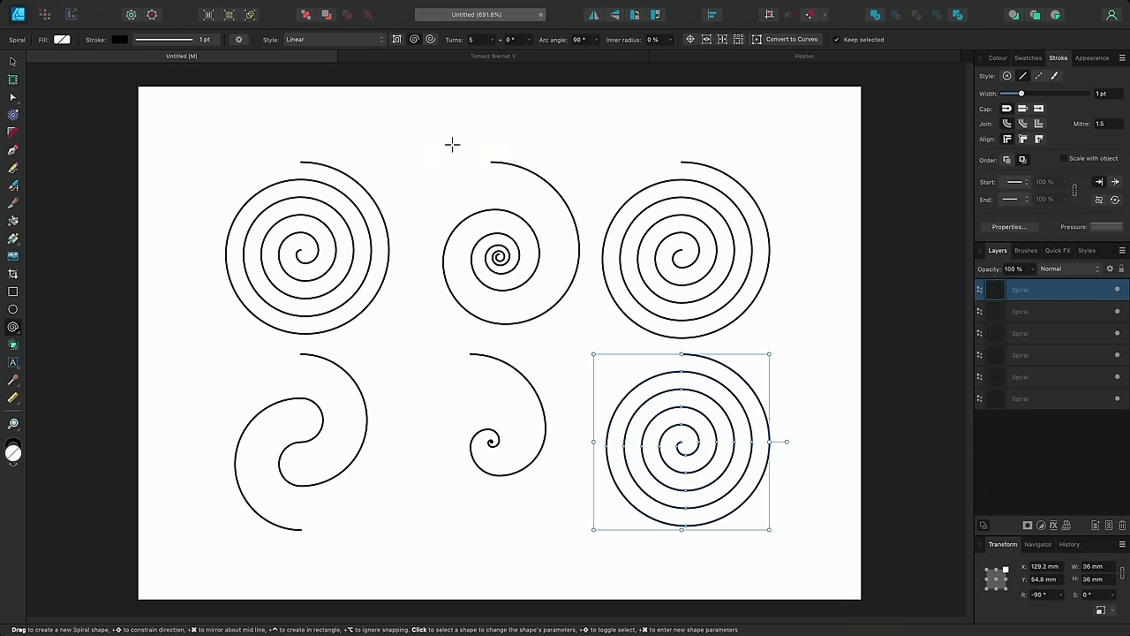
click(380, 40)
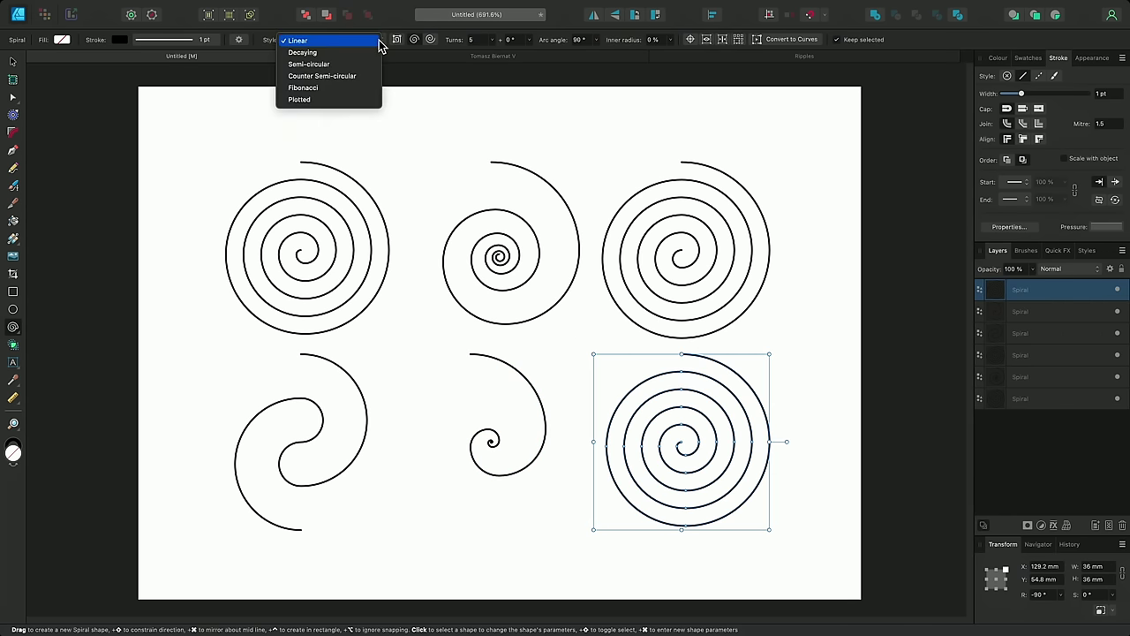
click(368, 100)
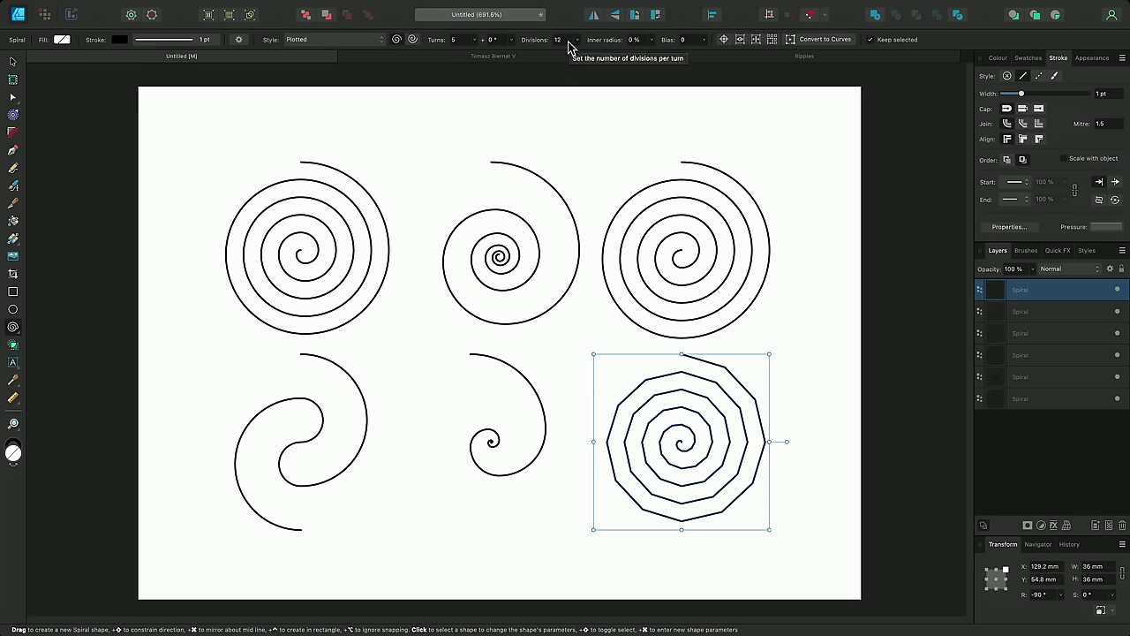
scroll(569, 46, down, 9)
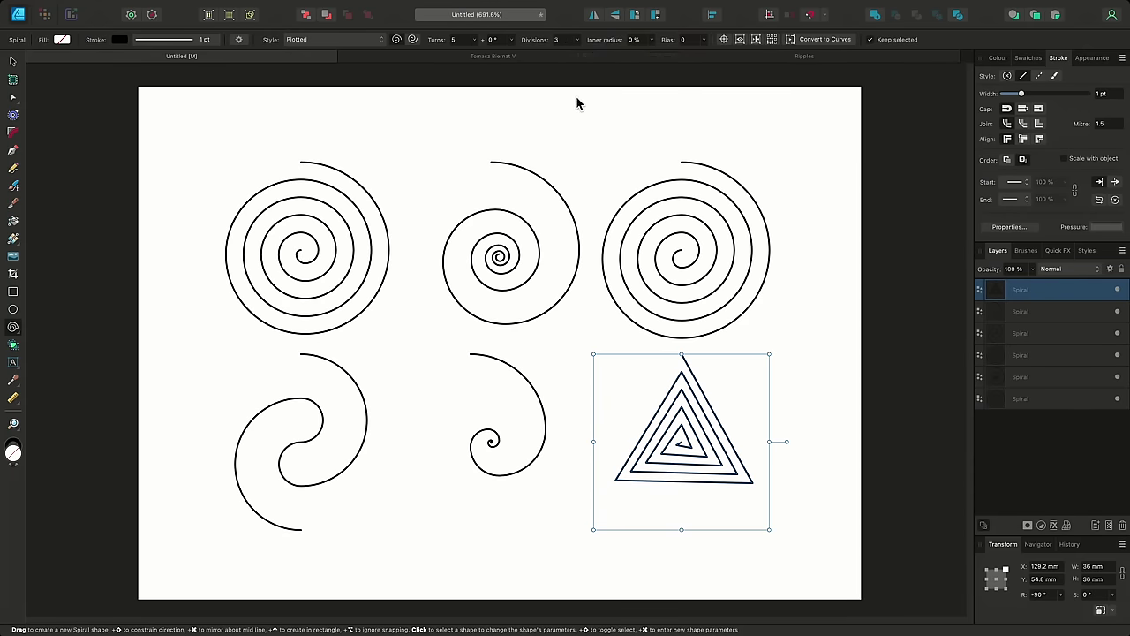
click(513, 57)
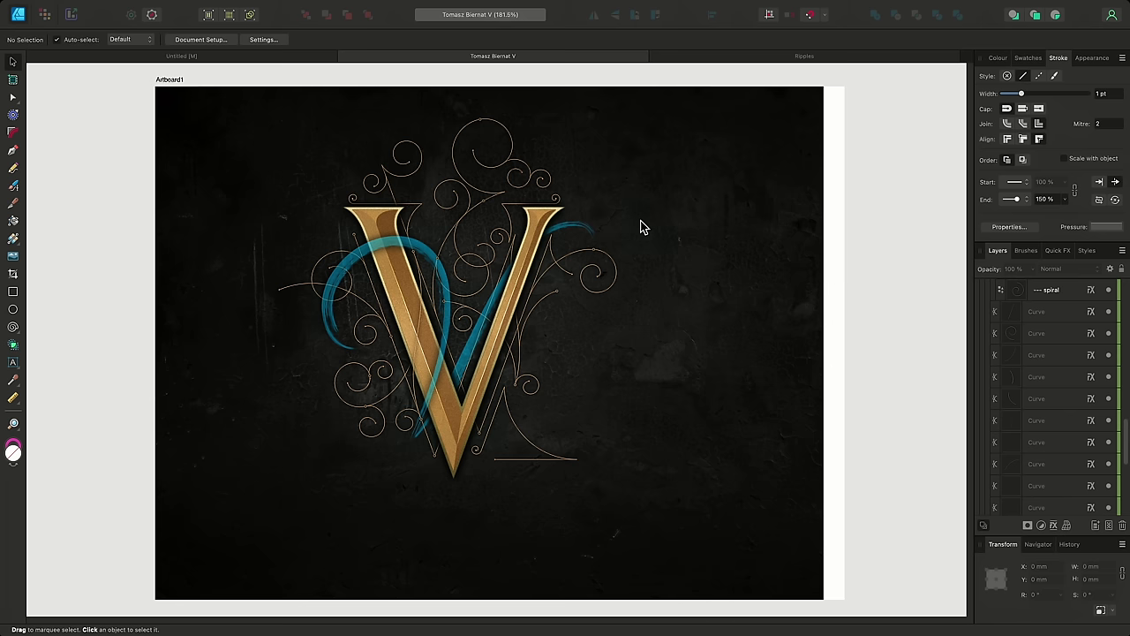
- Select the small spiral beside the V and review its fill, stroke colour and line end options
click(1049, 293)
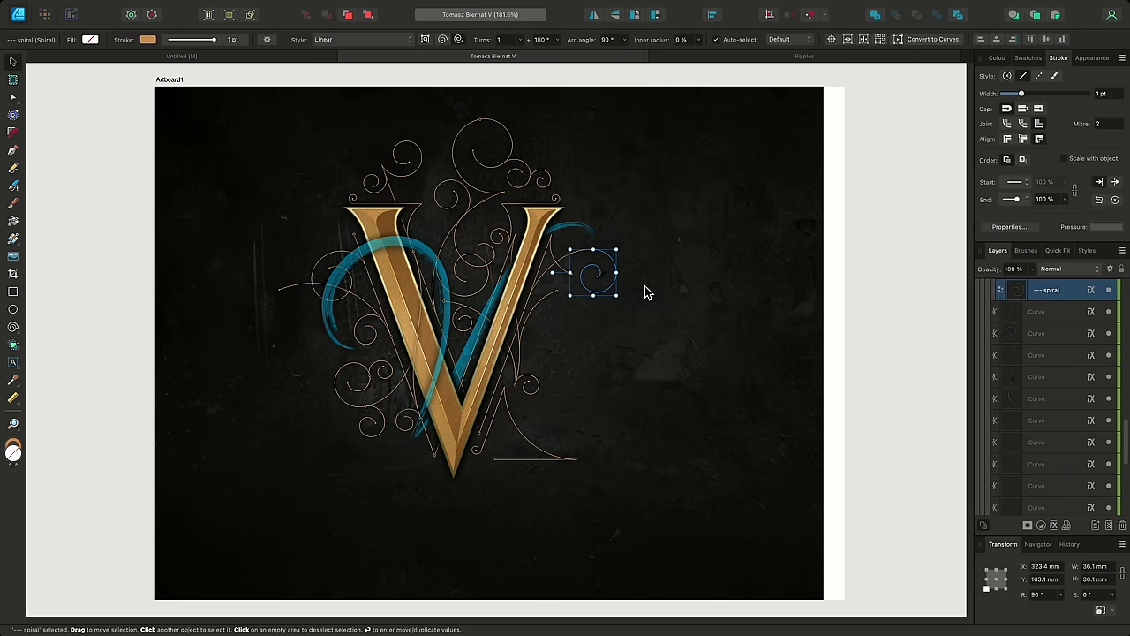
scroll(606, 277, up, 10)
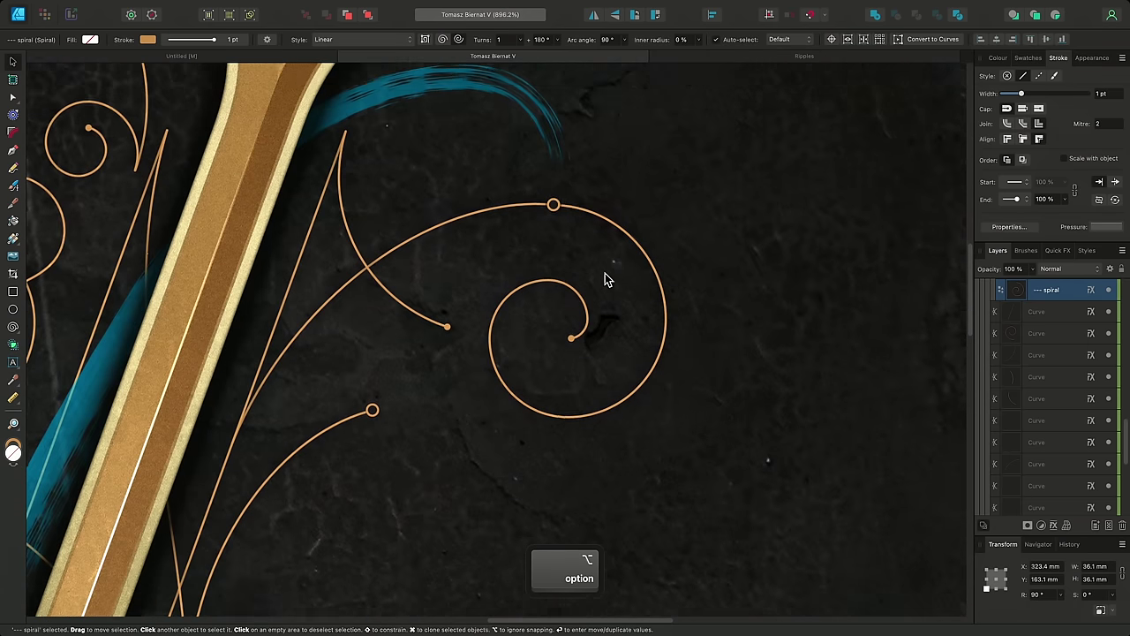
scroll(605, 279, up, 1)
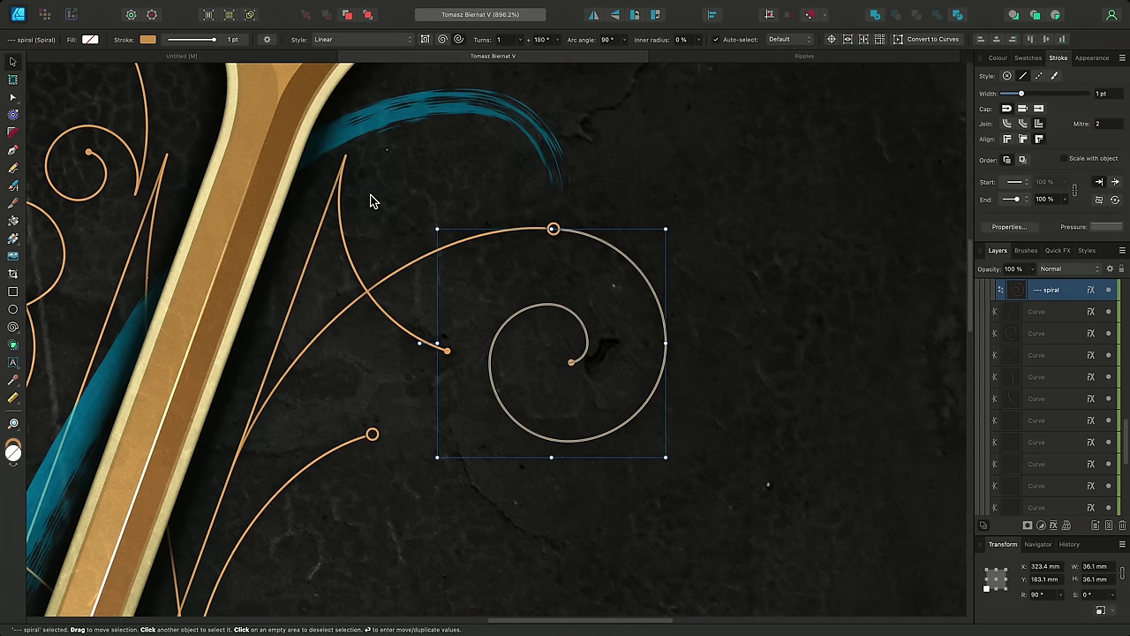
click(91, 41)
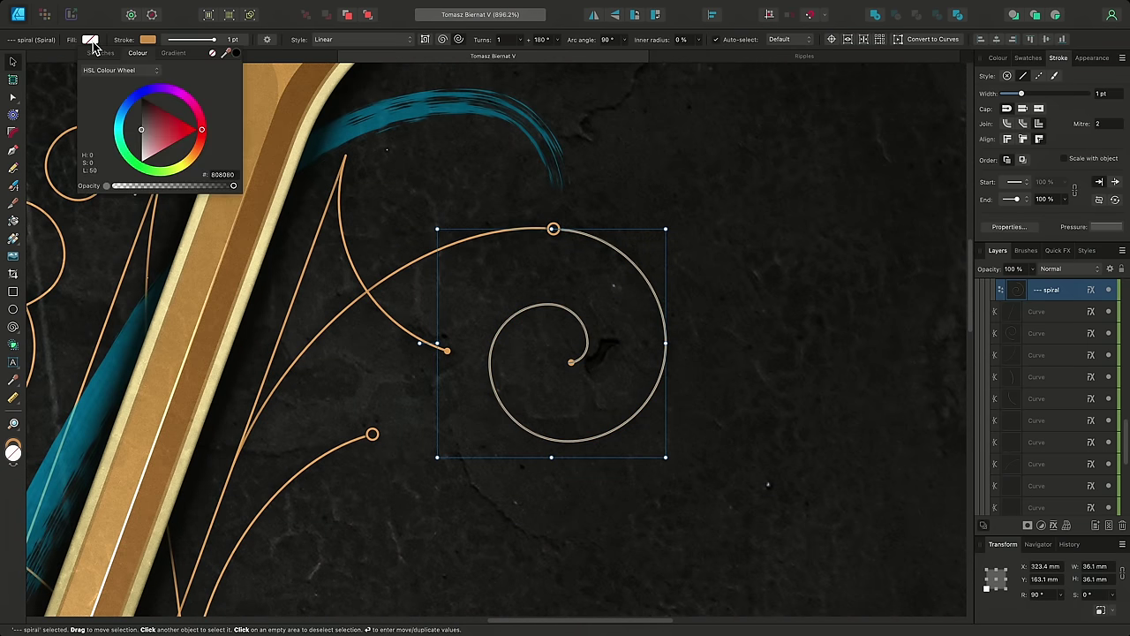
click(148, 41)
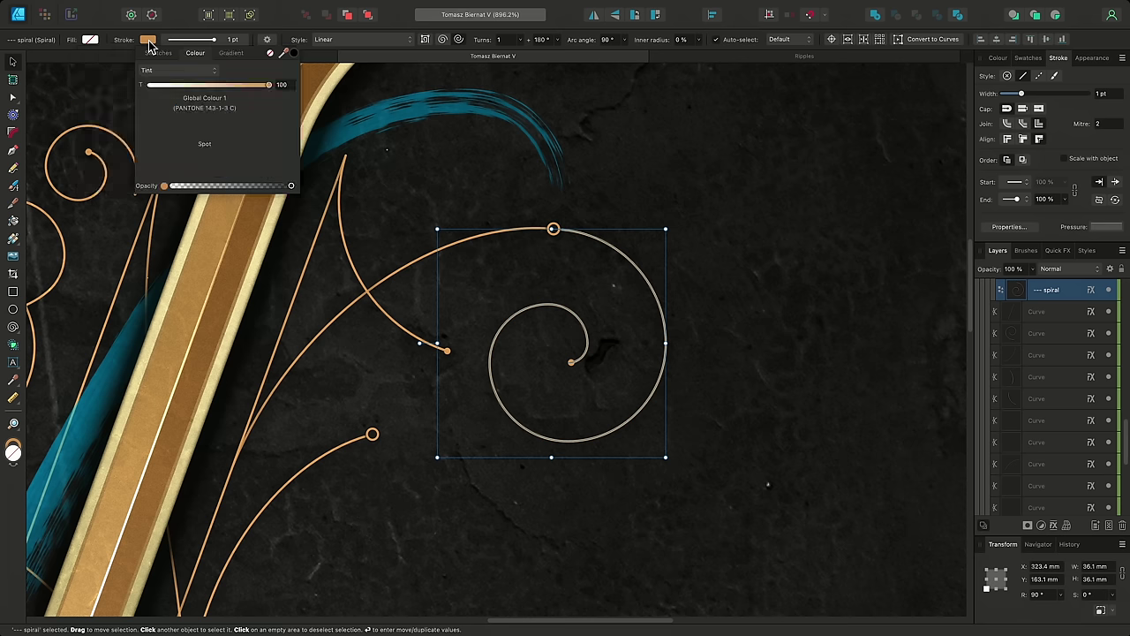
click(232, 40)
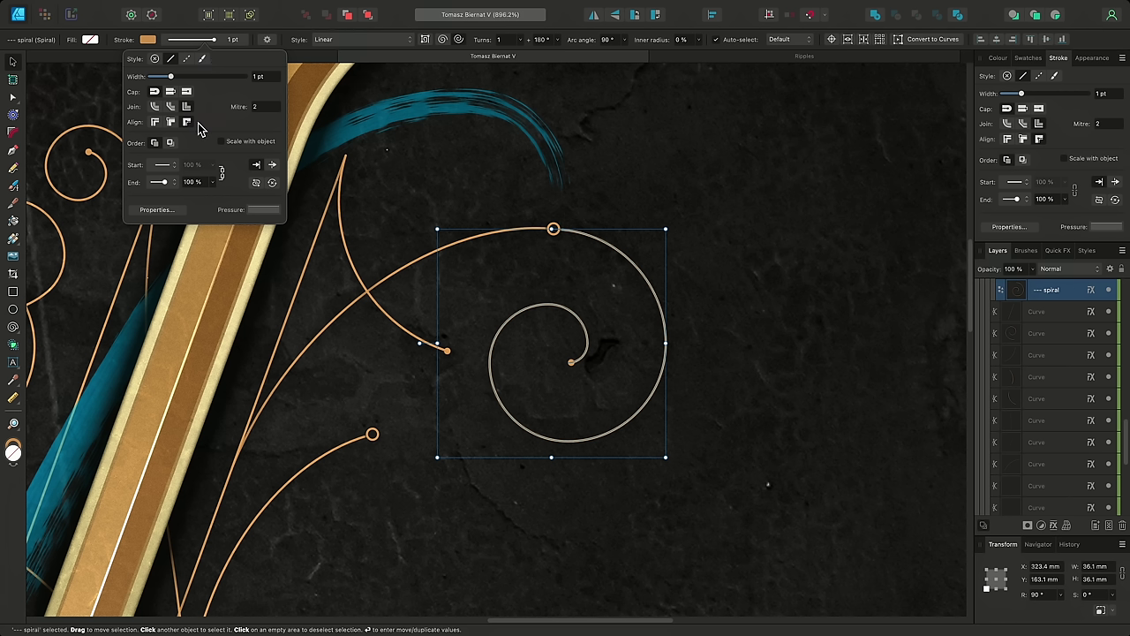
click(173, 183)
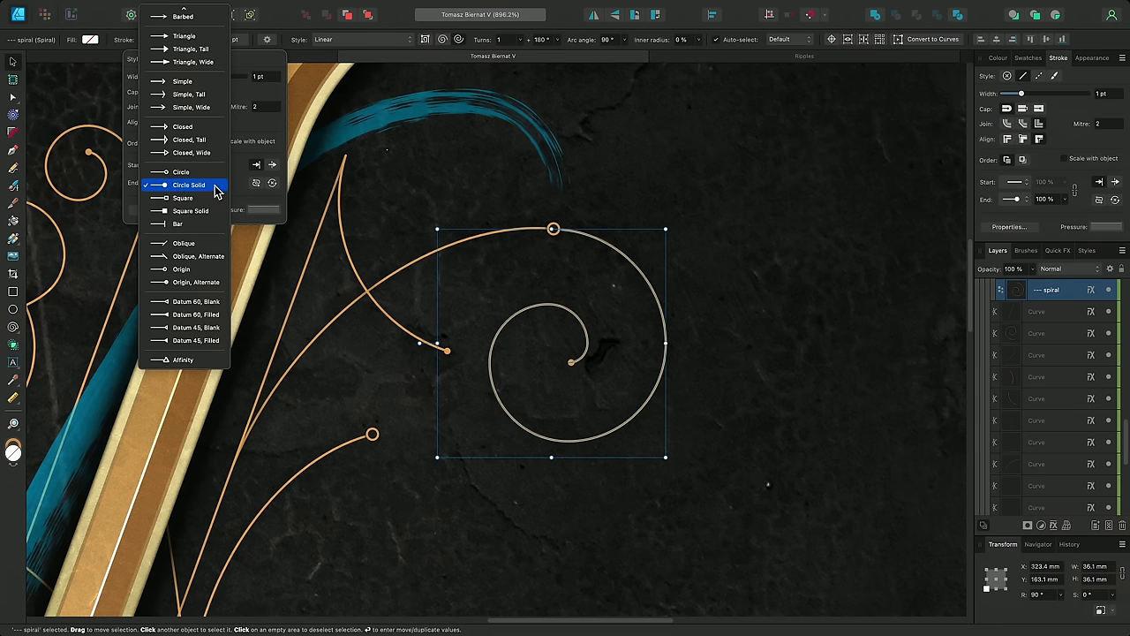
- Keep the Circle Solid end and save the spiral as a new preset named 'Spiral 1'
click(217, 187)
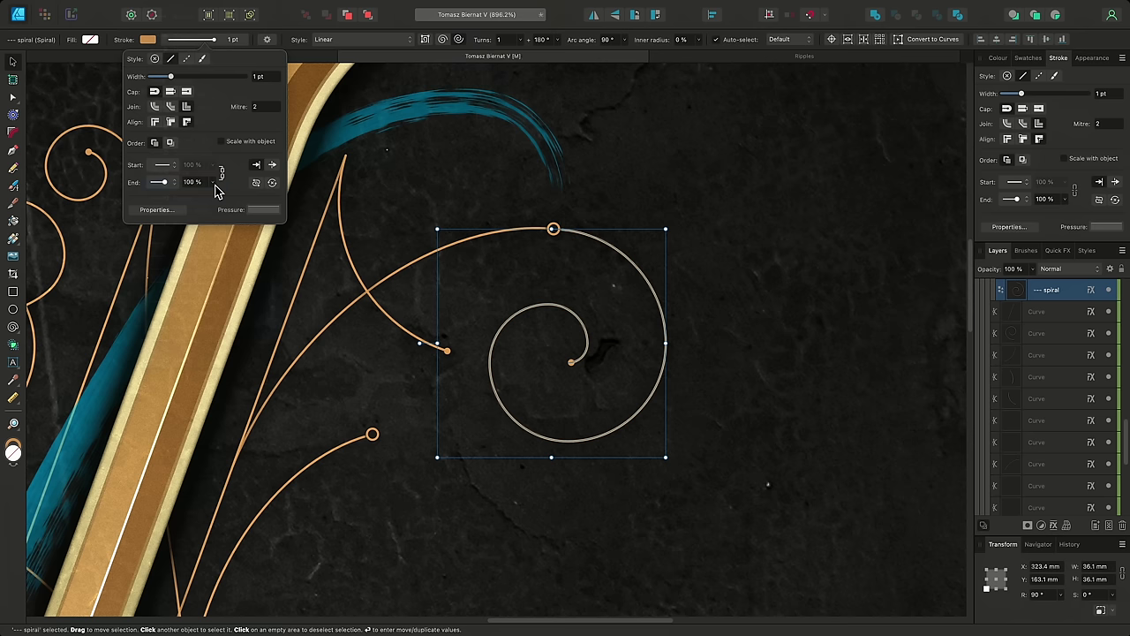
click(268, 40)
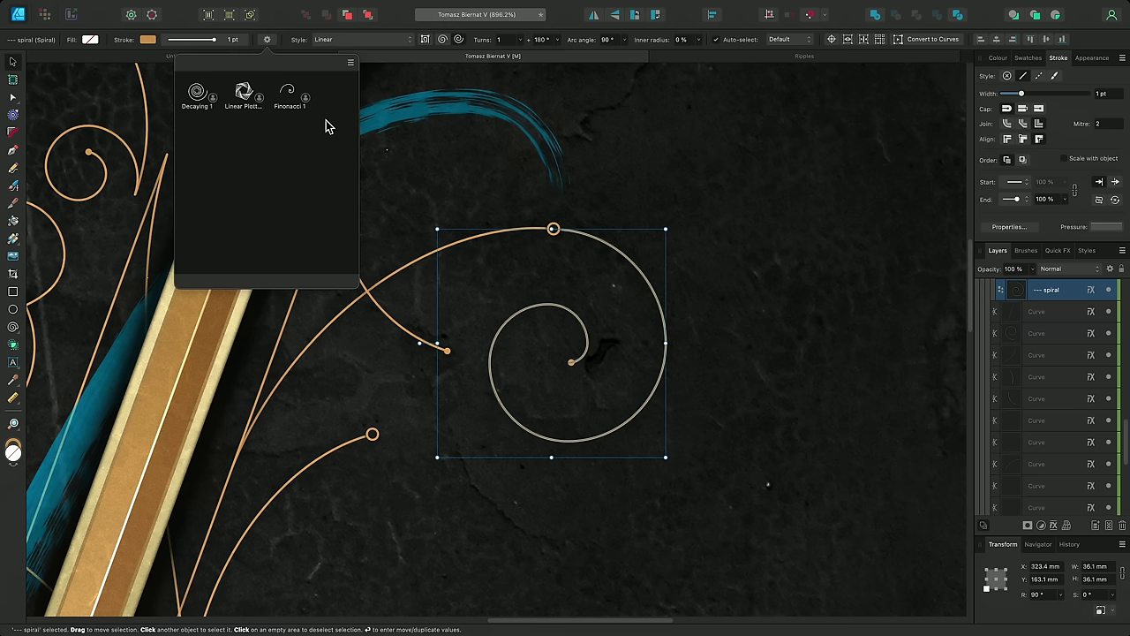
click(351, 61)
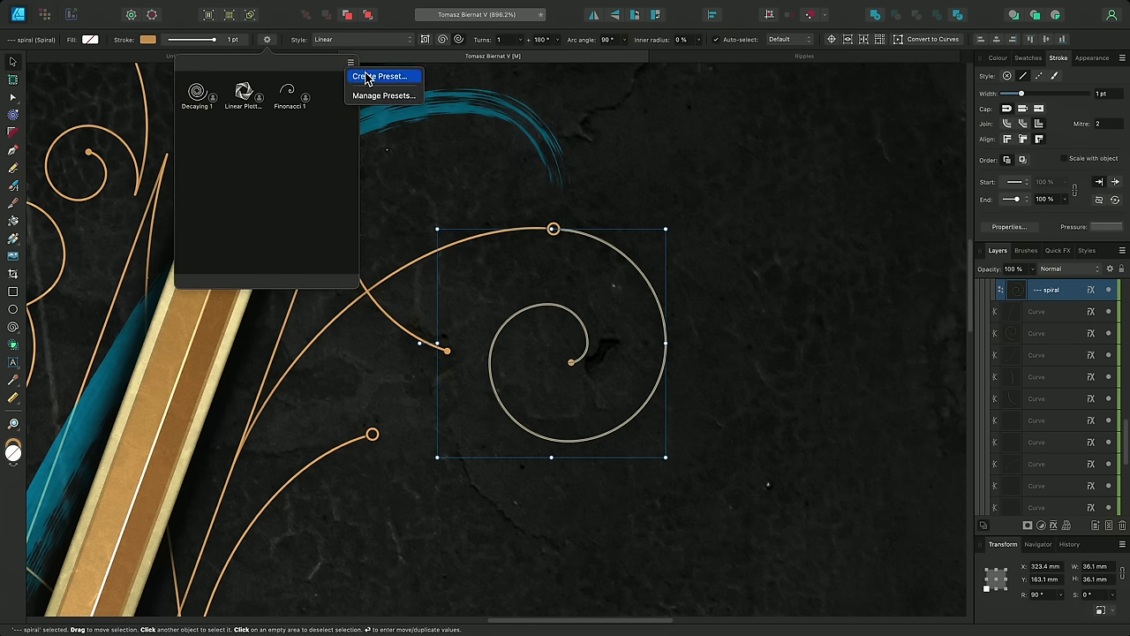
click(412, 79)
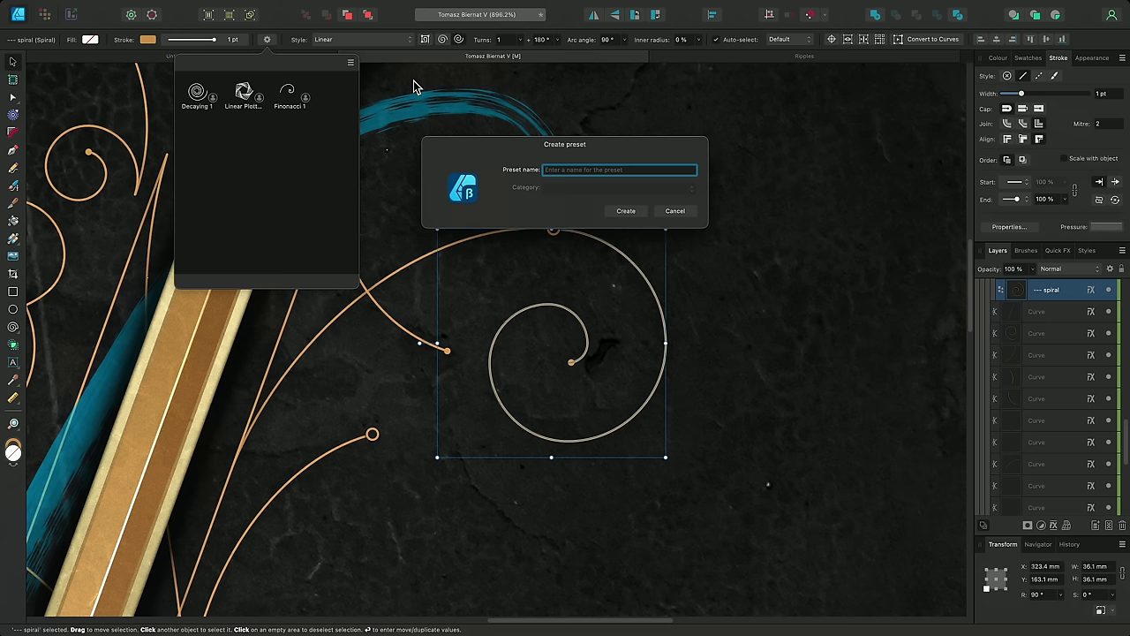
text(Spiral 1)
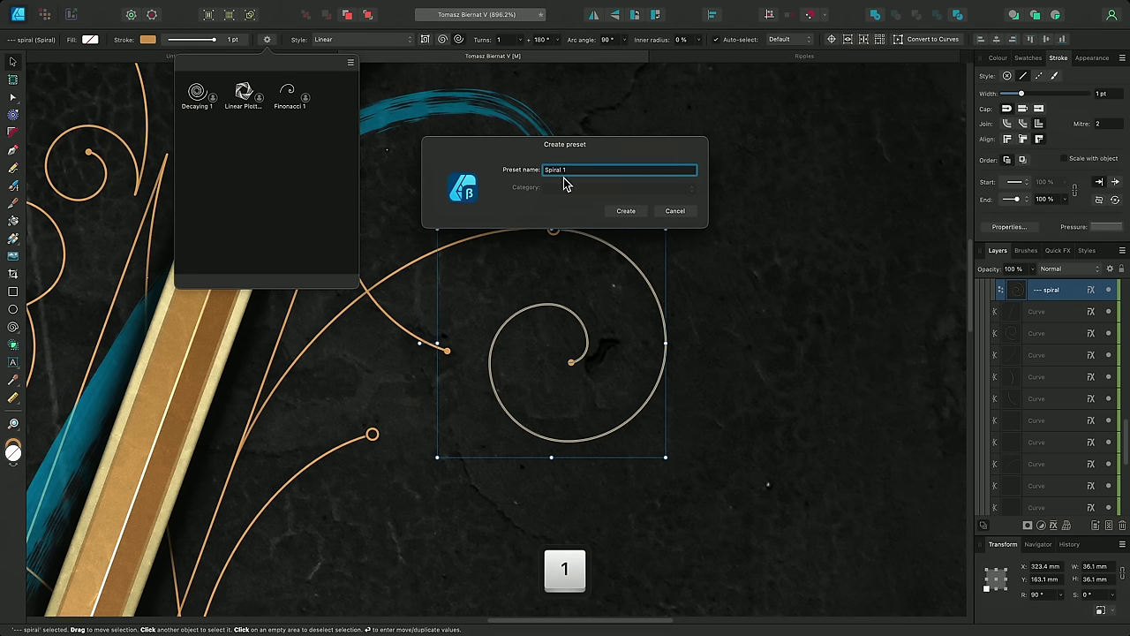
click(638, 215)
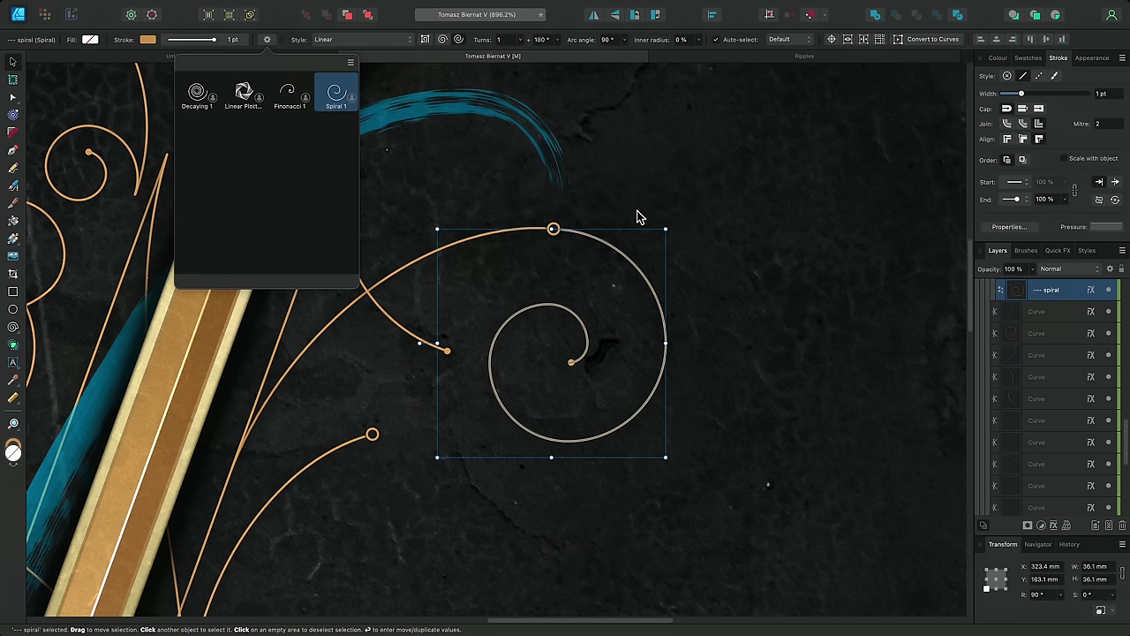
- Try the Decaying 1 and Fibonacci 1 presets, then reapply Spiral 1 and view its preset options
click(200, 94)
click(266, 39)
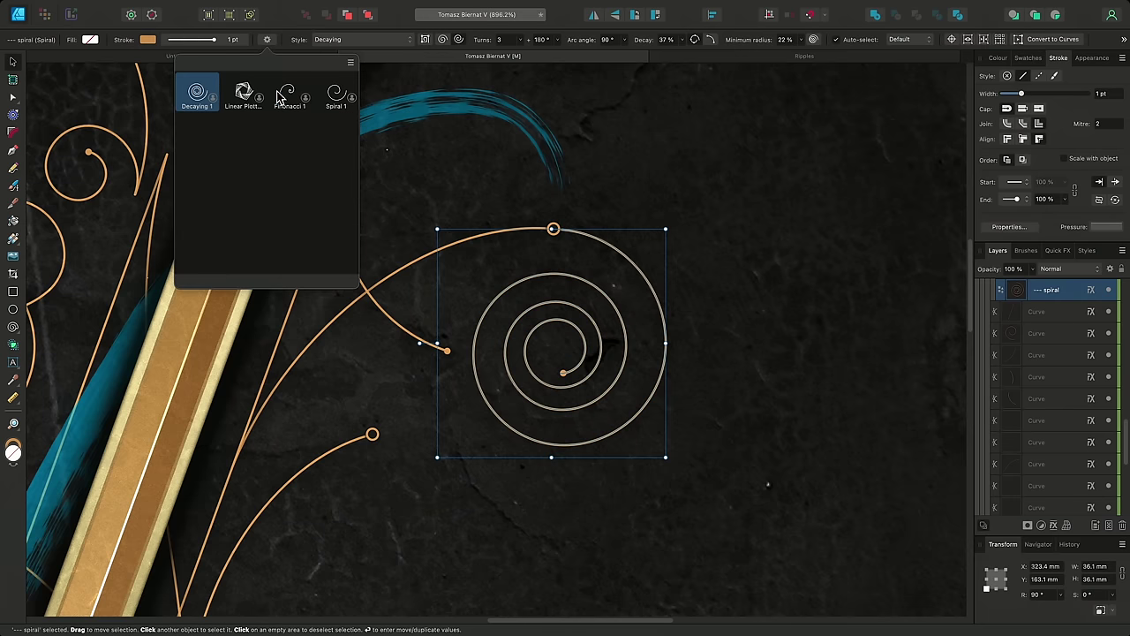
click(276, 84)
click(268, 40)
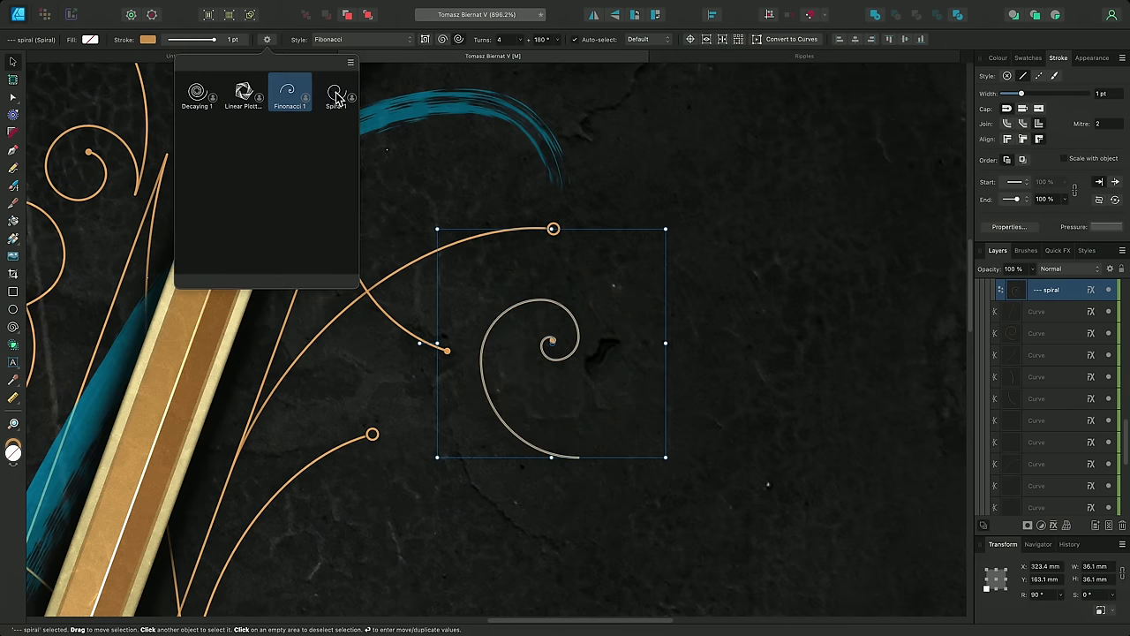
click(336, 94)
click(267, 40)
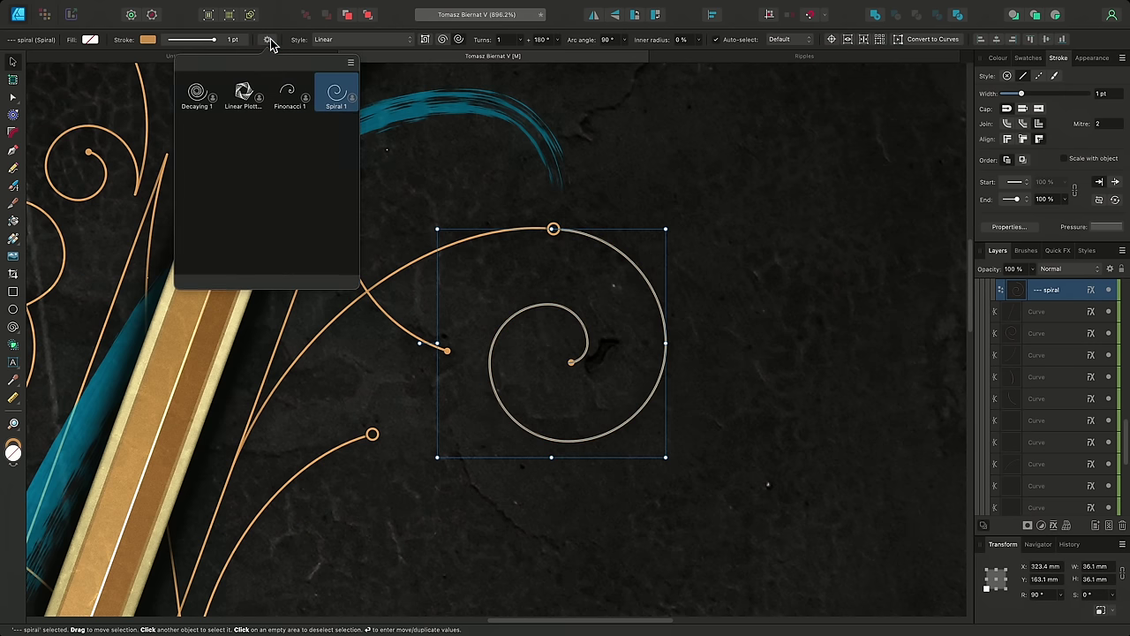
right_click(335, 94)
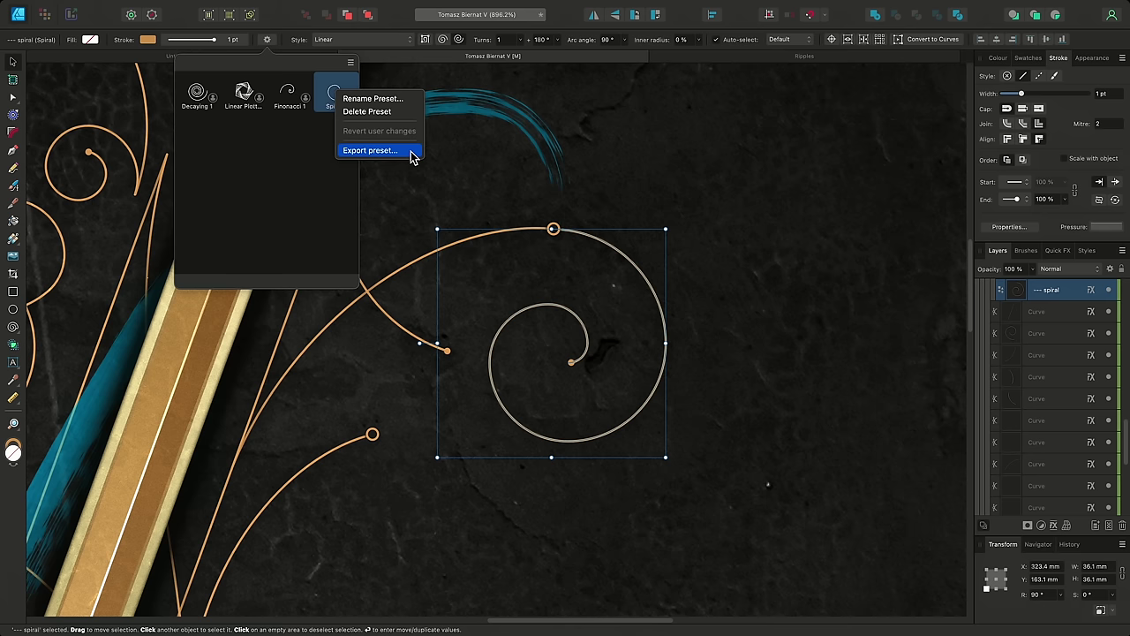
click(351, 63)
click(351, 63)
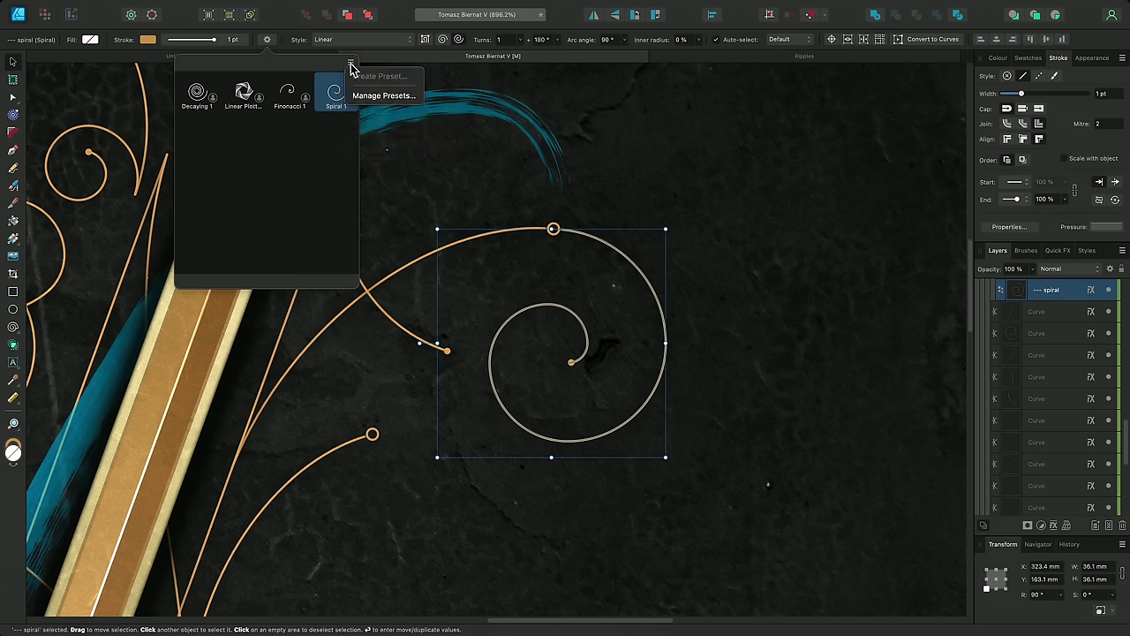
- Verify Spiral 1 appears alongside Decaying 1, Linear Plotted and Fibonacci 1 in the Preset manager, then close it
click(381, 97)
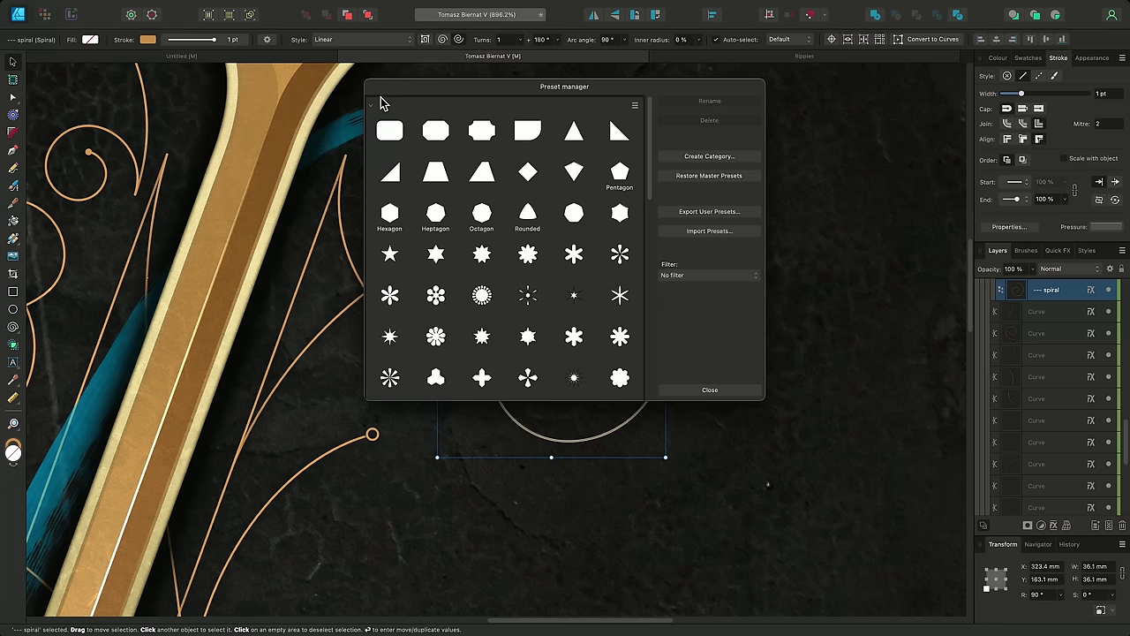
scroll(578, 254, down, 12)
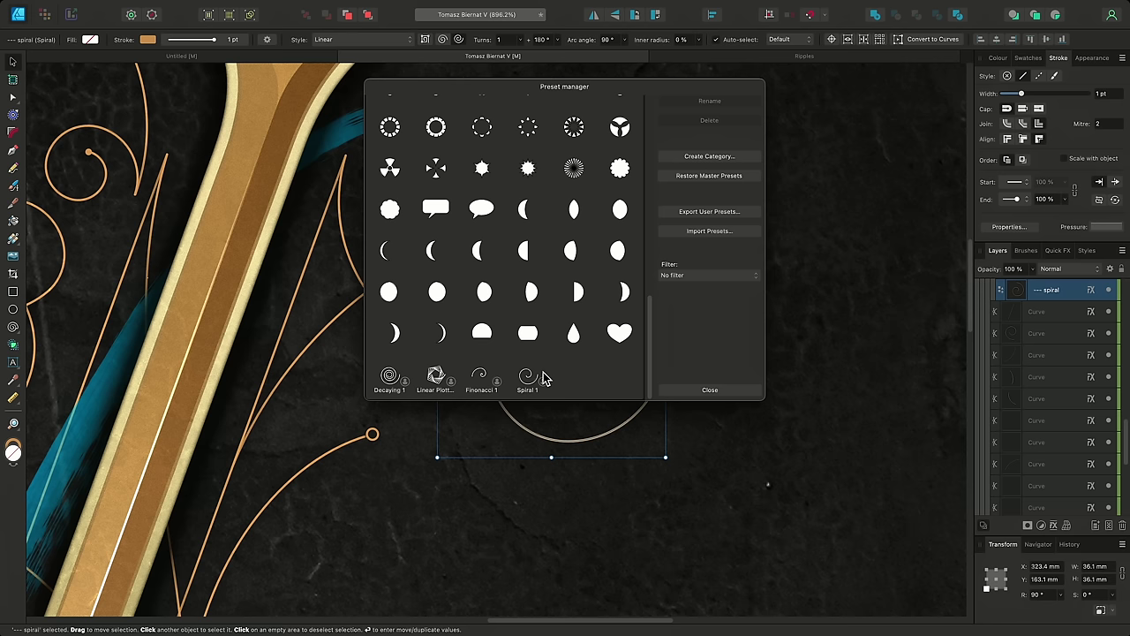
click(676, 392)
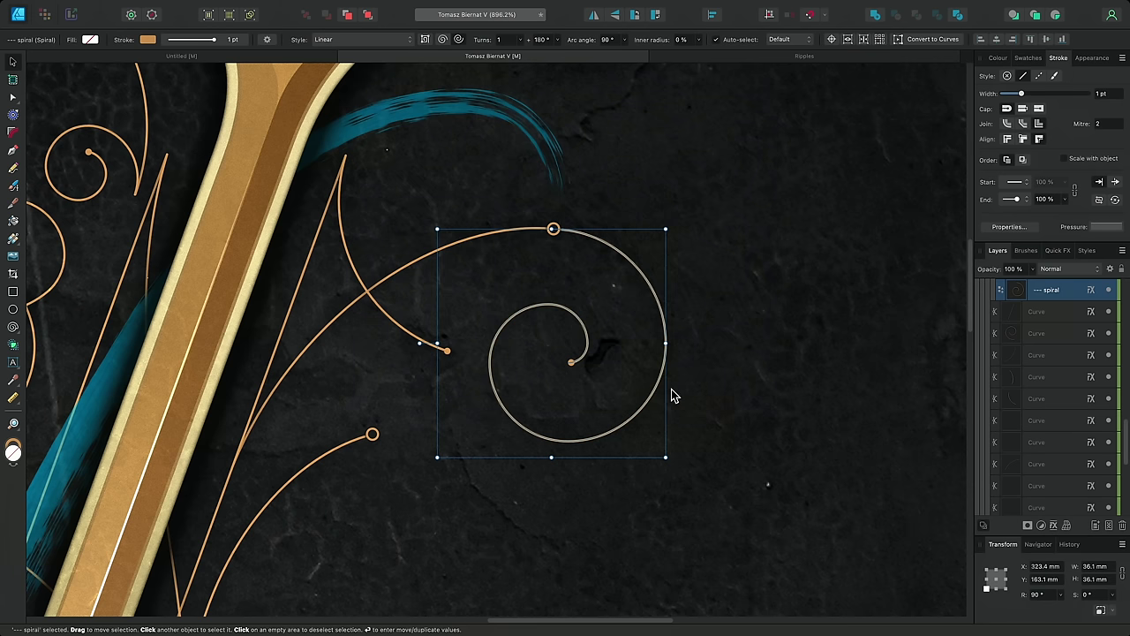
- Try reversing the spiral's winding direction, then switch it to cusped segments
click(447, 42)
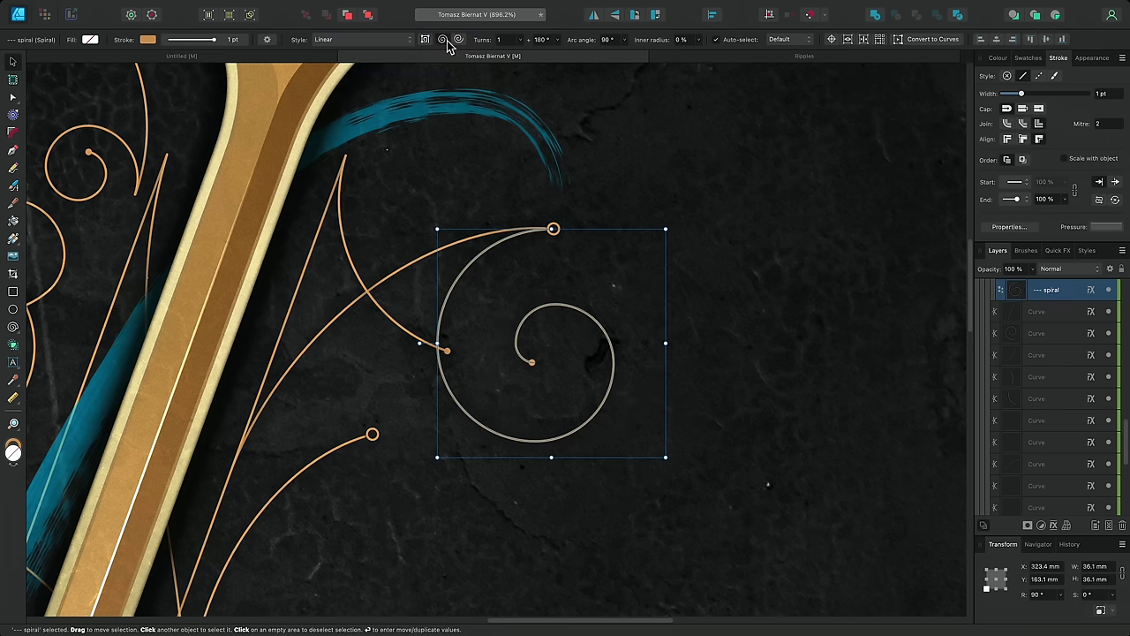
click(459, 40)
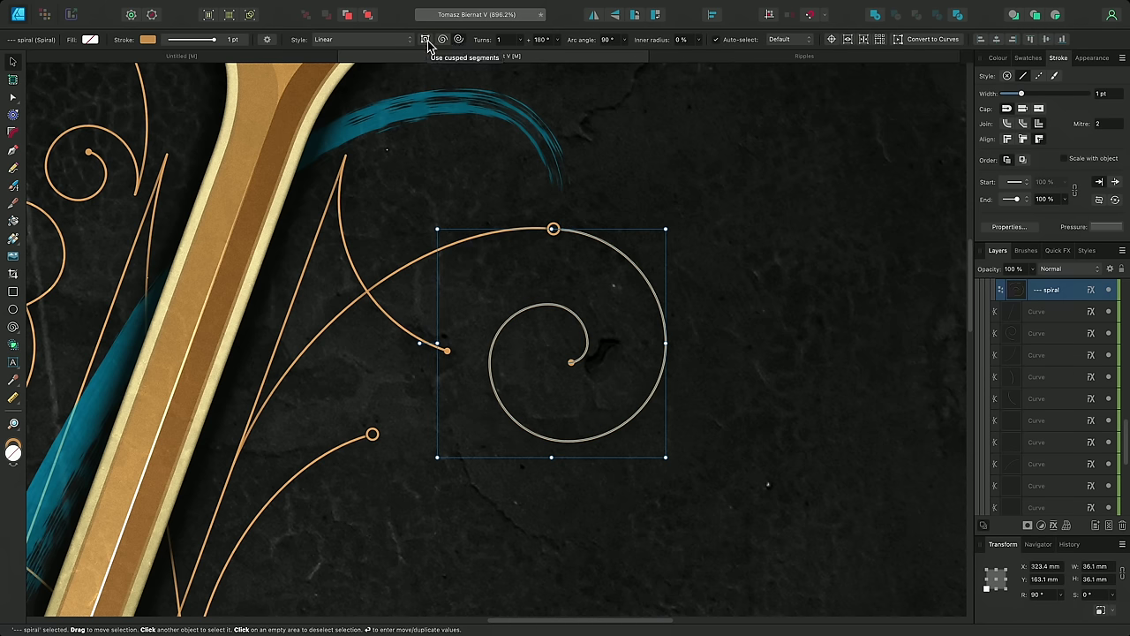
click(427, 43)
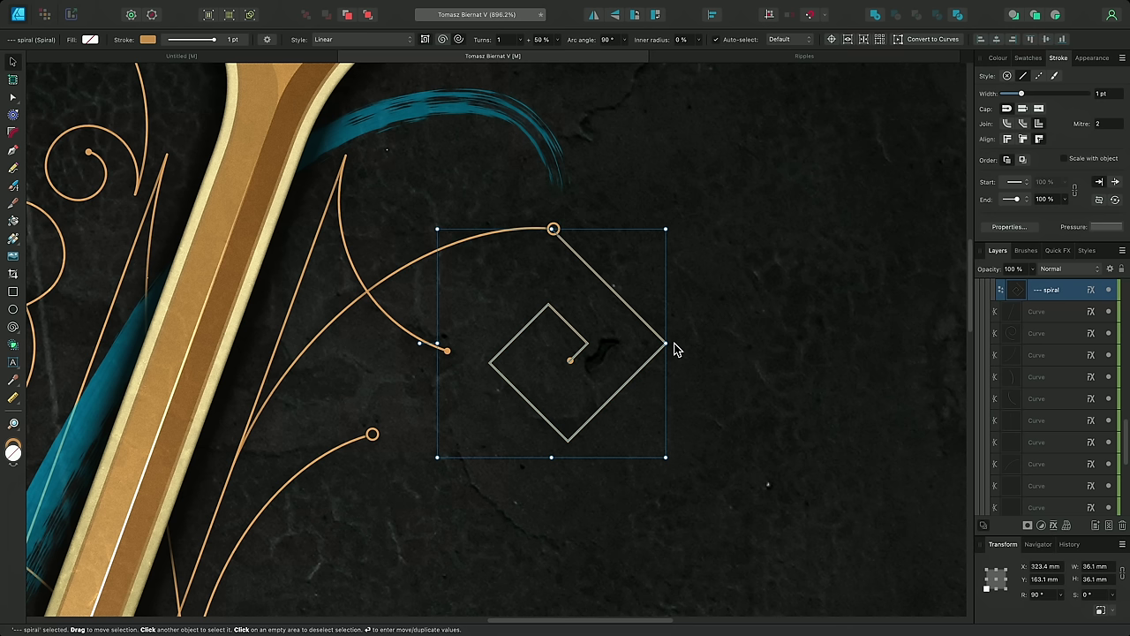
- Test triangular and pentagonal arc angles, settling on 90° for a square spiral
click(626, 40)
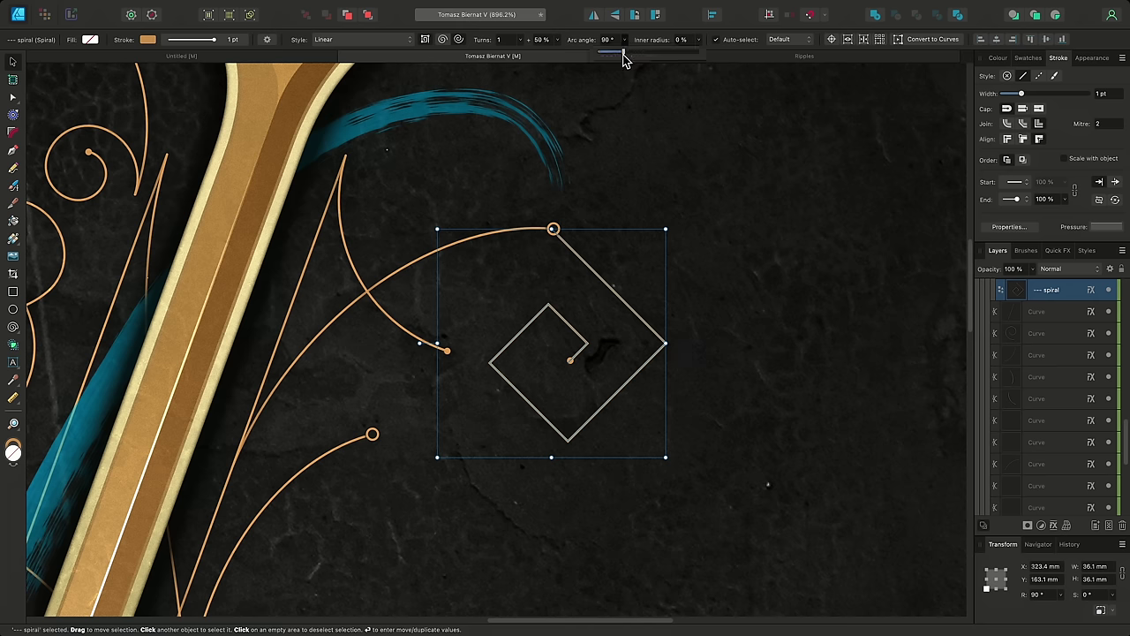
drag(625, 50, 631, 58)
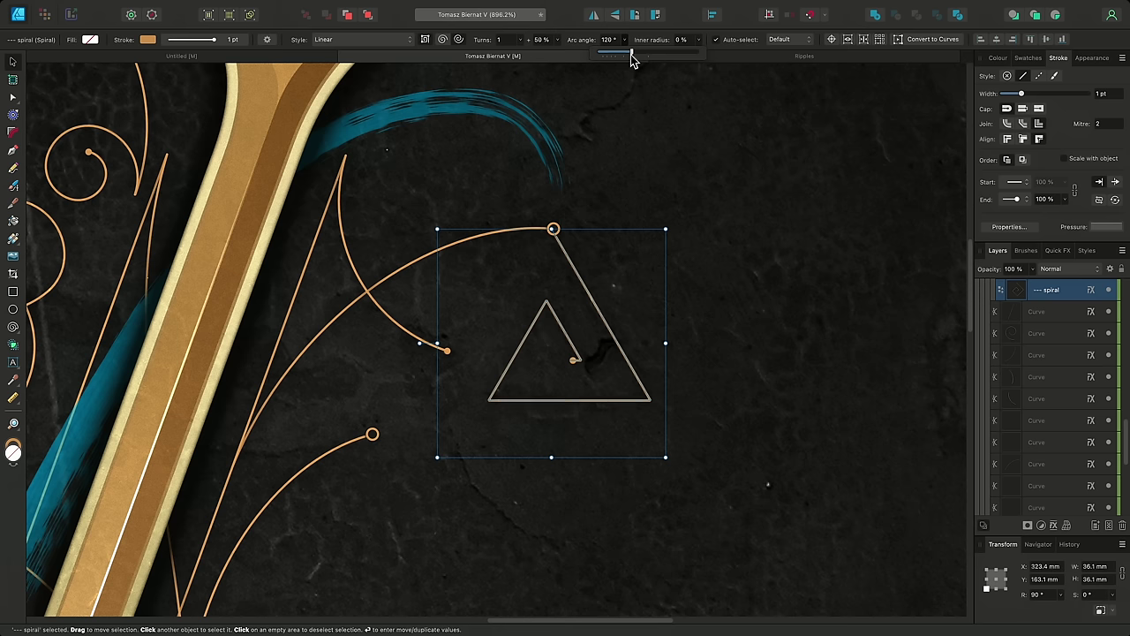
drag(631, 55, 623, 58)
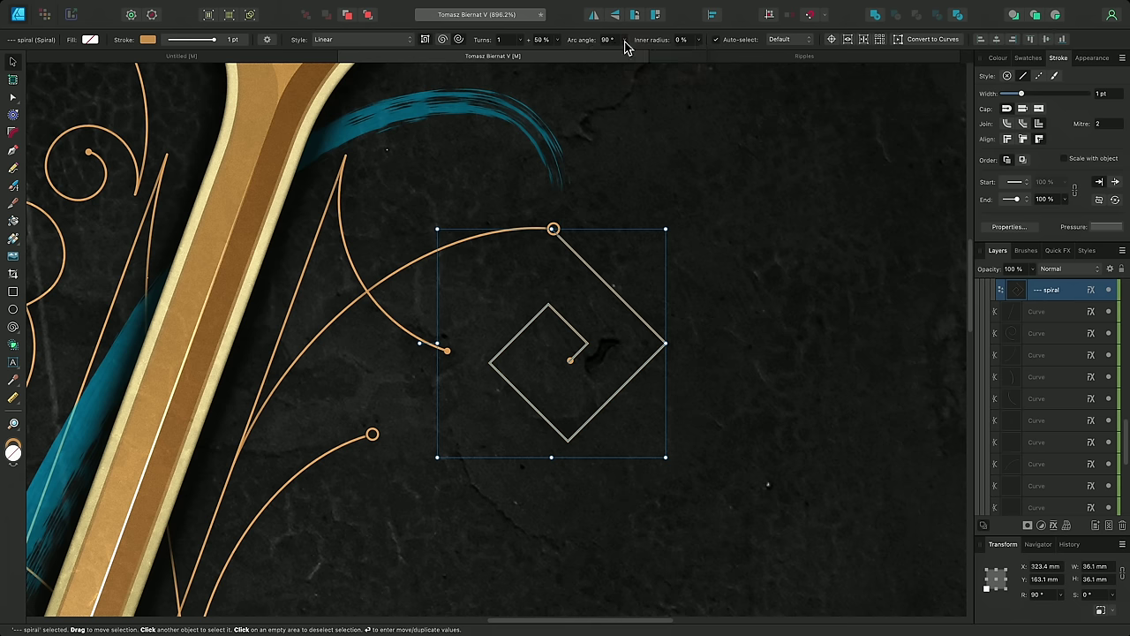
- Raise the test spiral's Turns % from 50 to 80
scroll(515, 41, up, 2)
scroll(514, 41, up, 2)
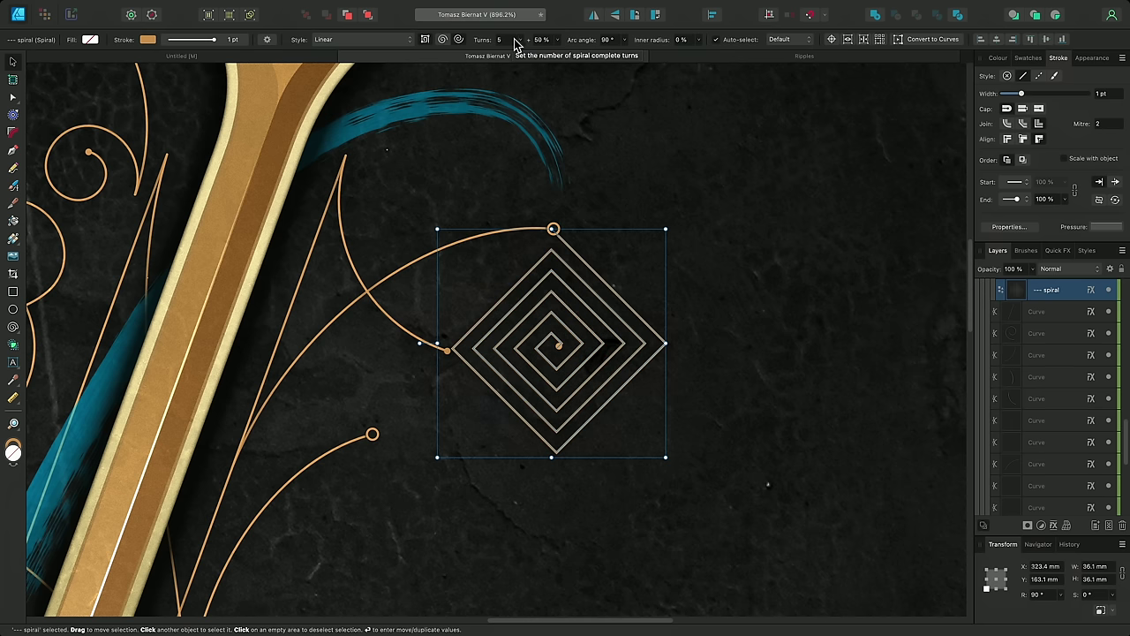
click(558, 40)
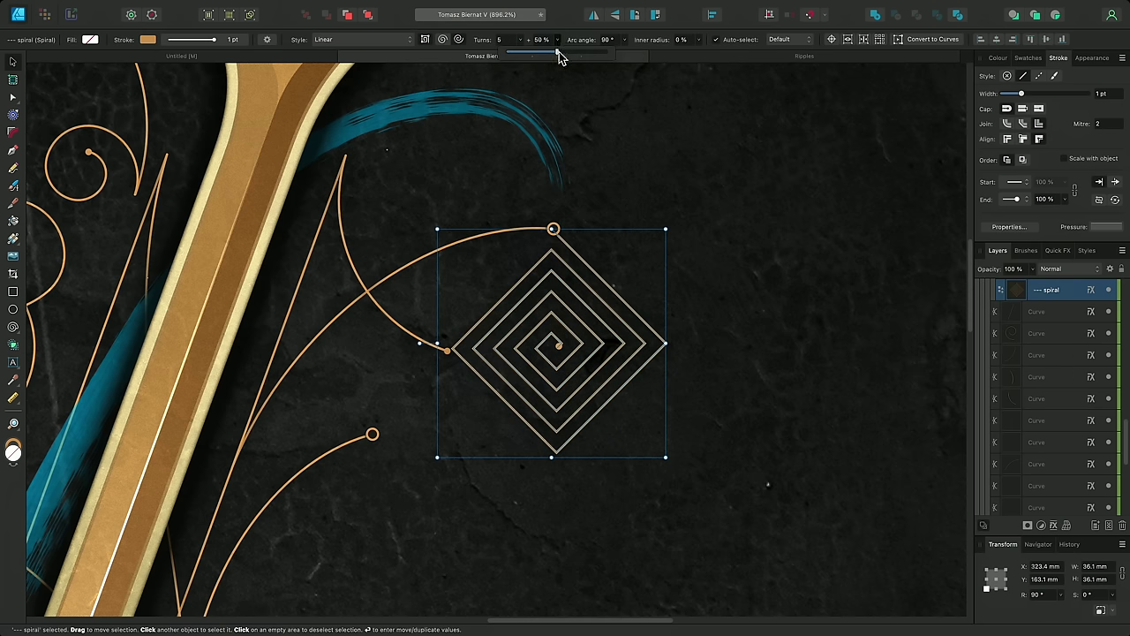
drag(558, 53, 588, 53)
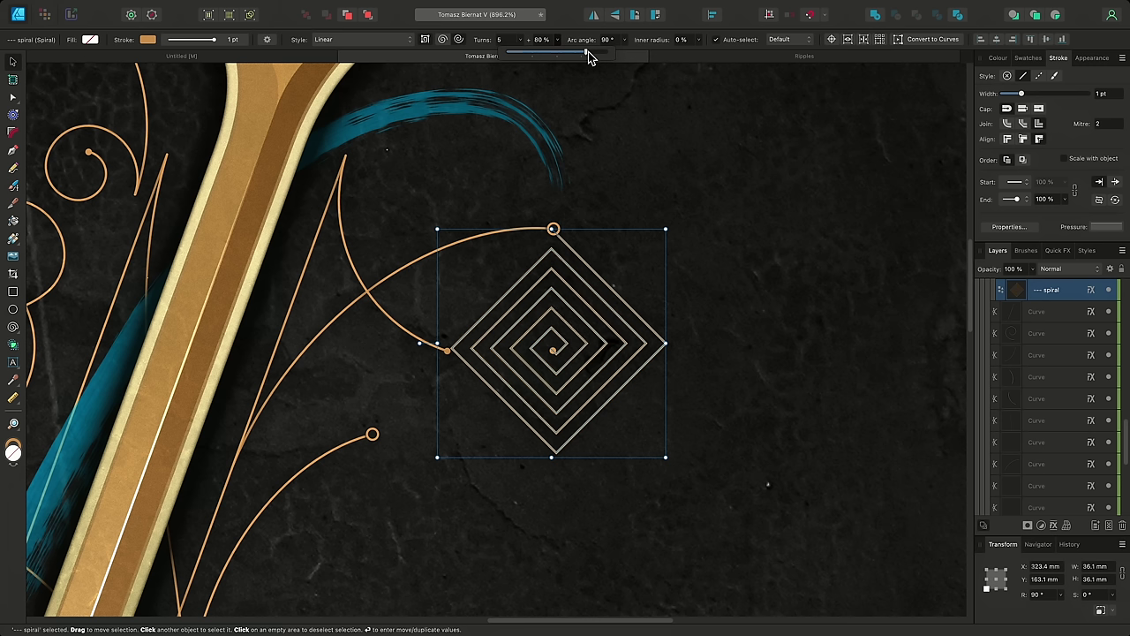
click(558, 44)
- Open the spiral's centre with a 100% inner radius and nudge the arc angle to about 96°
click(697, 43)
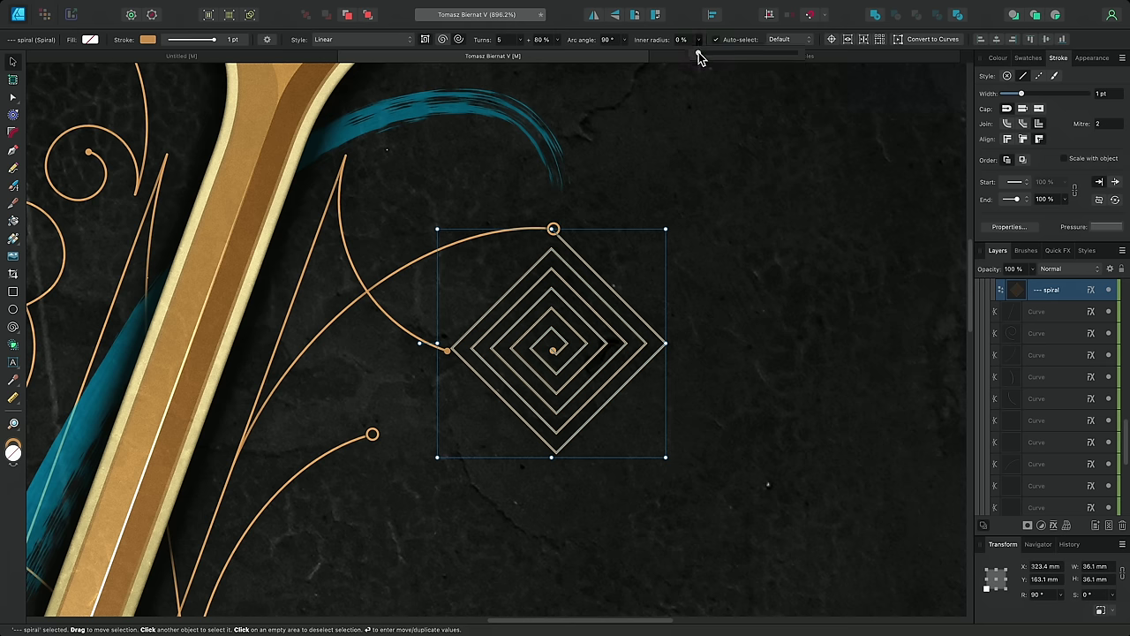
drag(700, 54, 801, 54)
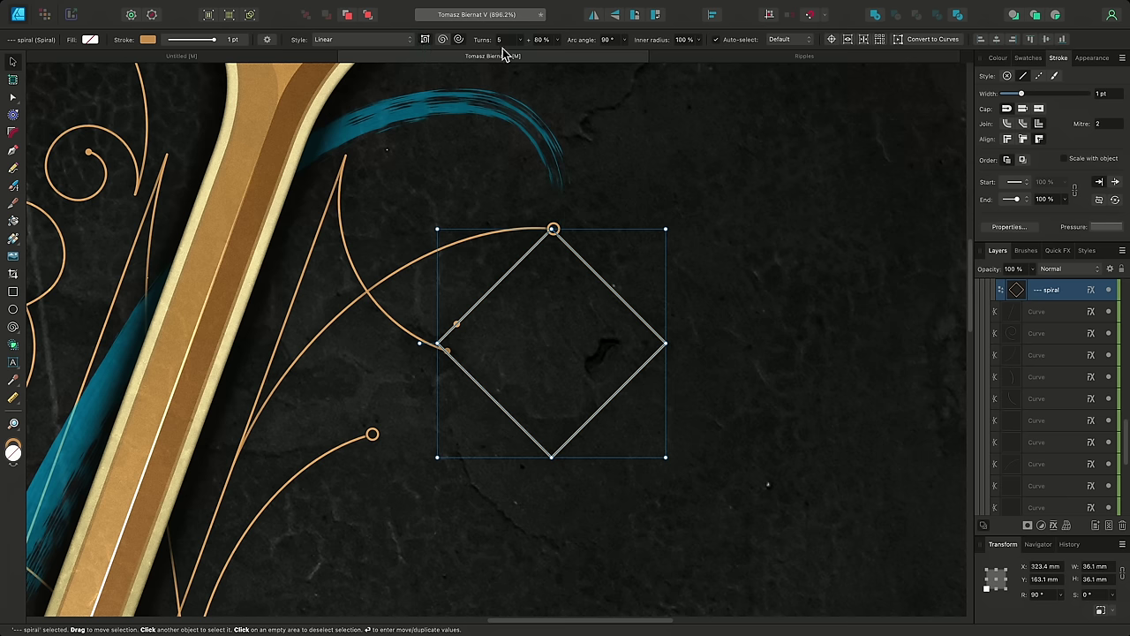
scroll(609, 46, up, 1)
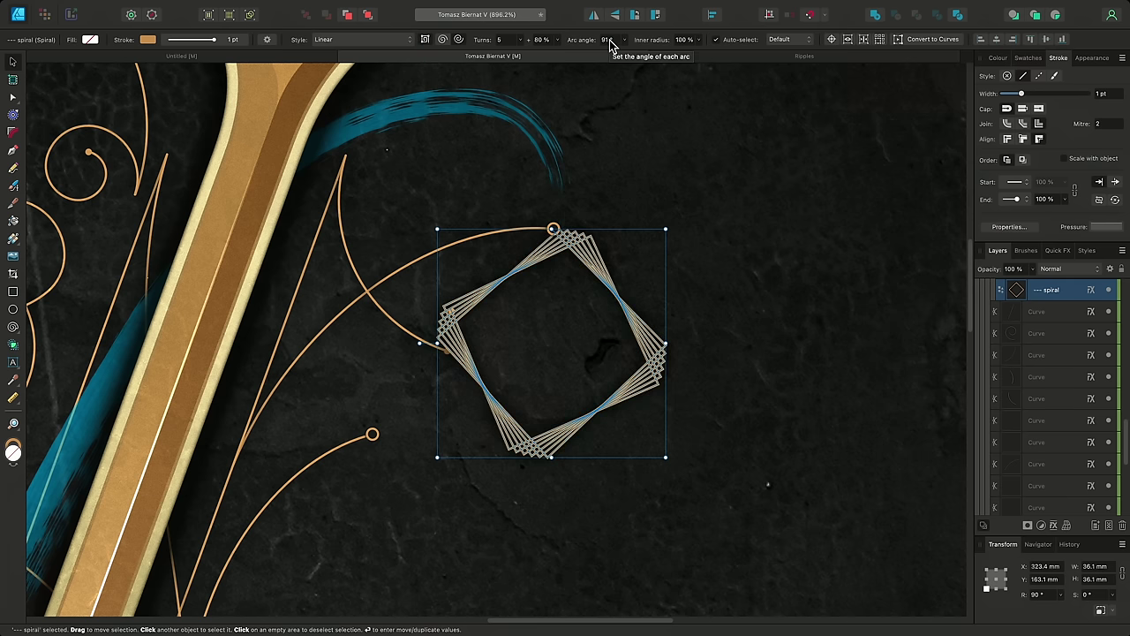
scroll(609, 46, up, 3)
scroll(609, 46, up, 3)
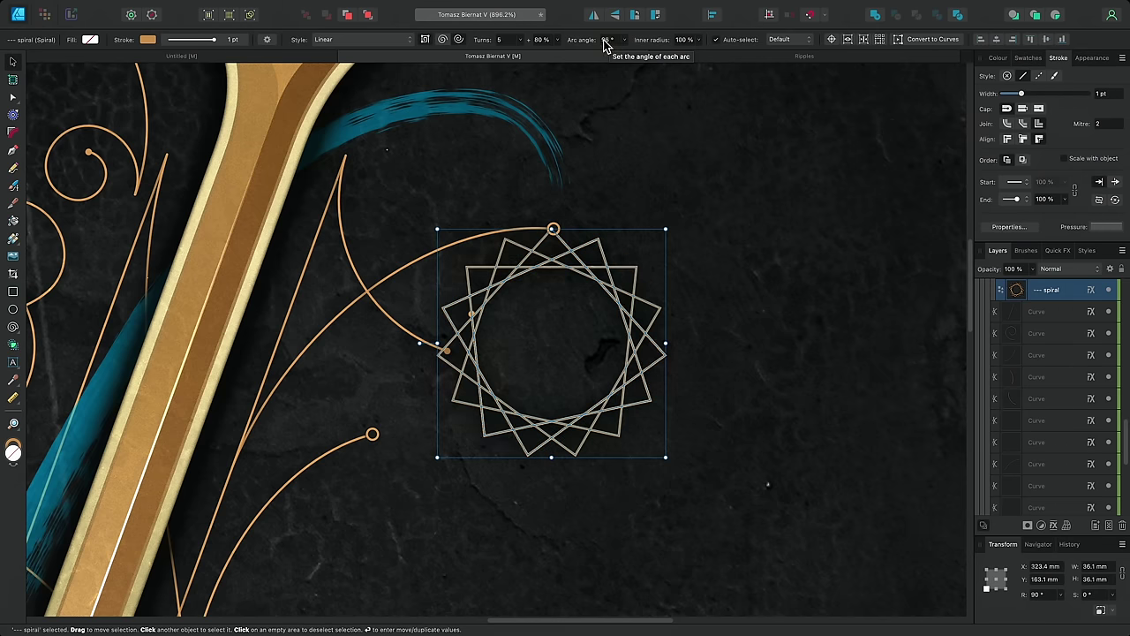
- Make the spiral a smooth Decaying style, tune its decay, and apply decay per arc
click(412, 40)
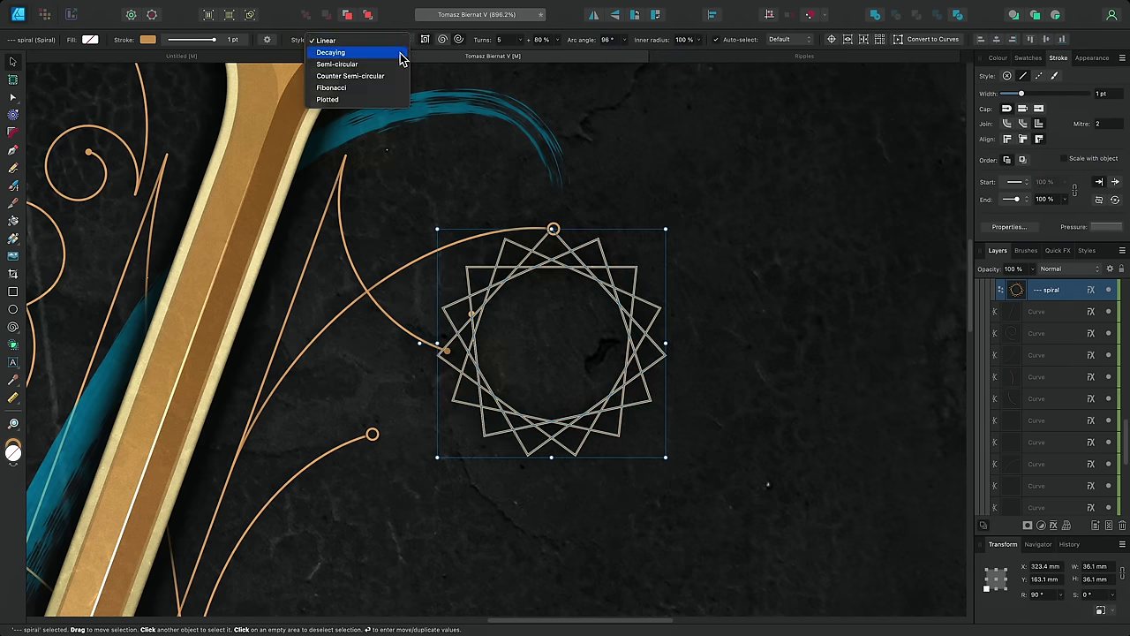
click(402, 53)
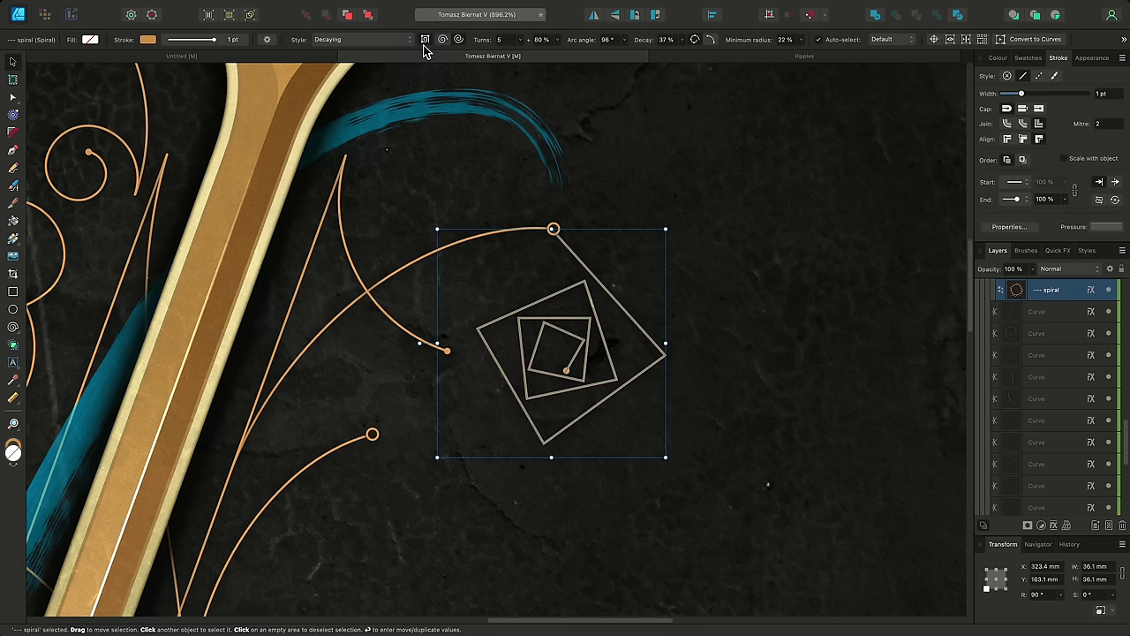
click(426, 41)
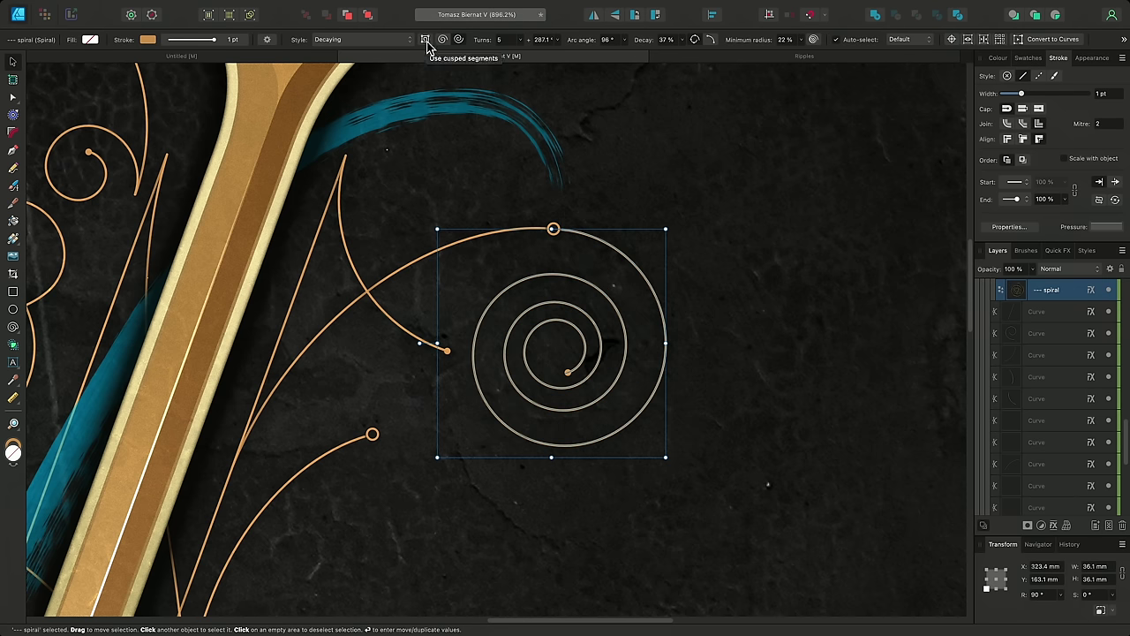
click(680, 40)
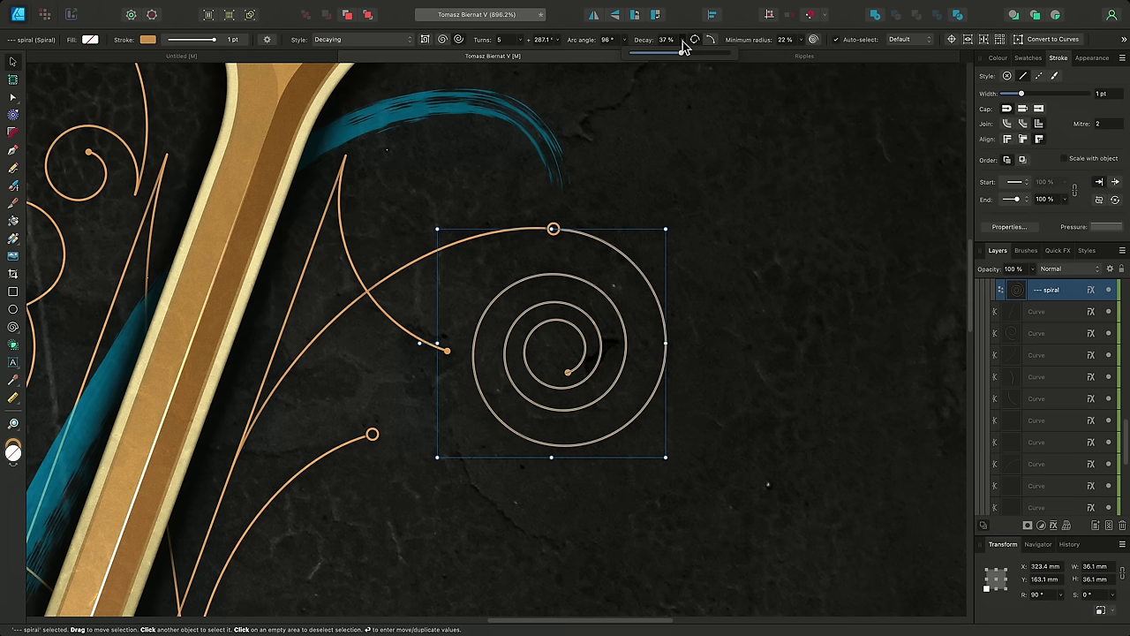
drag(682, 54, 649, 56)
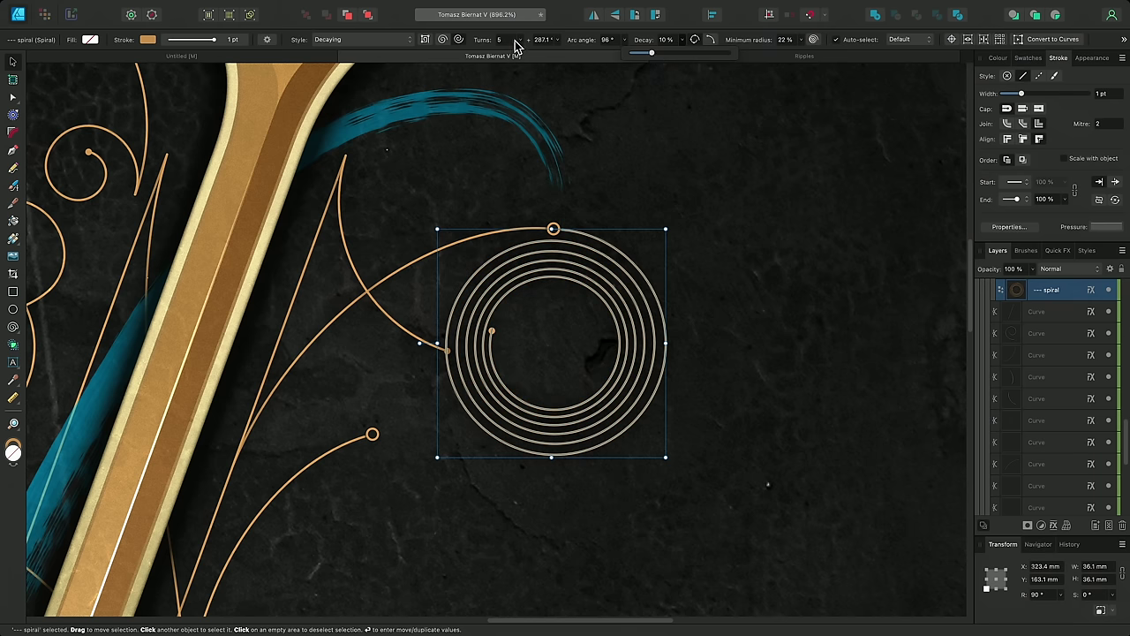
scroll(516, 42, up, 6)
scroll(516, 42, down, 6)
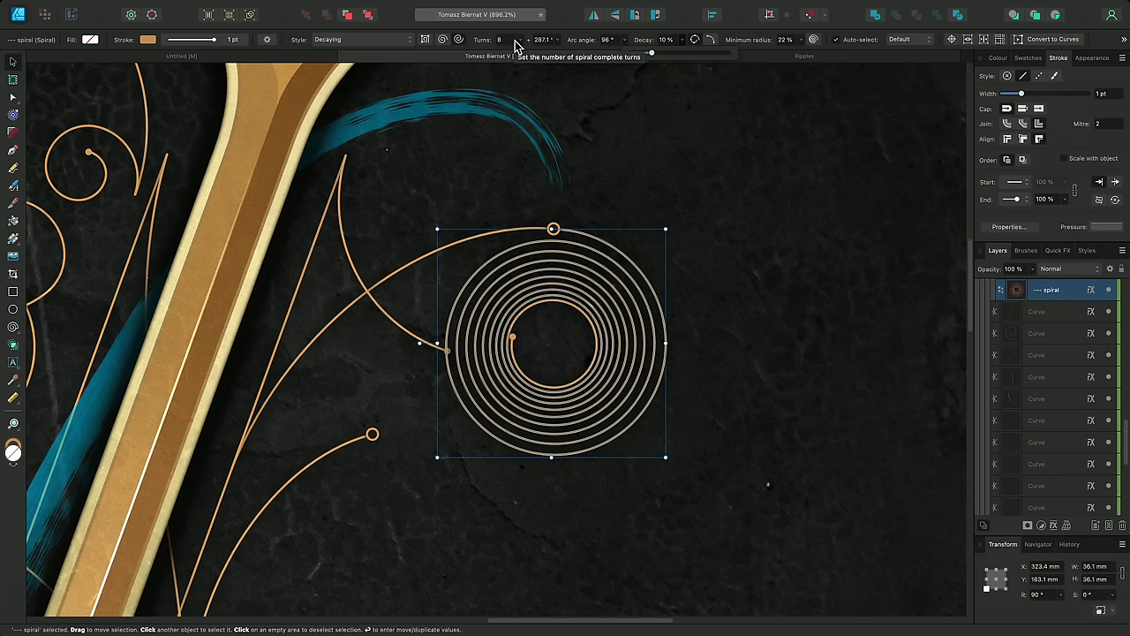
drag(651, 53, 675, 53)
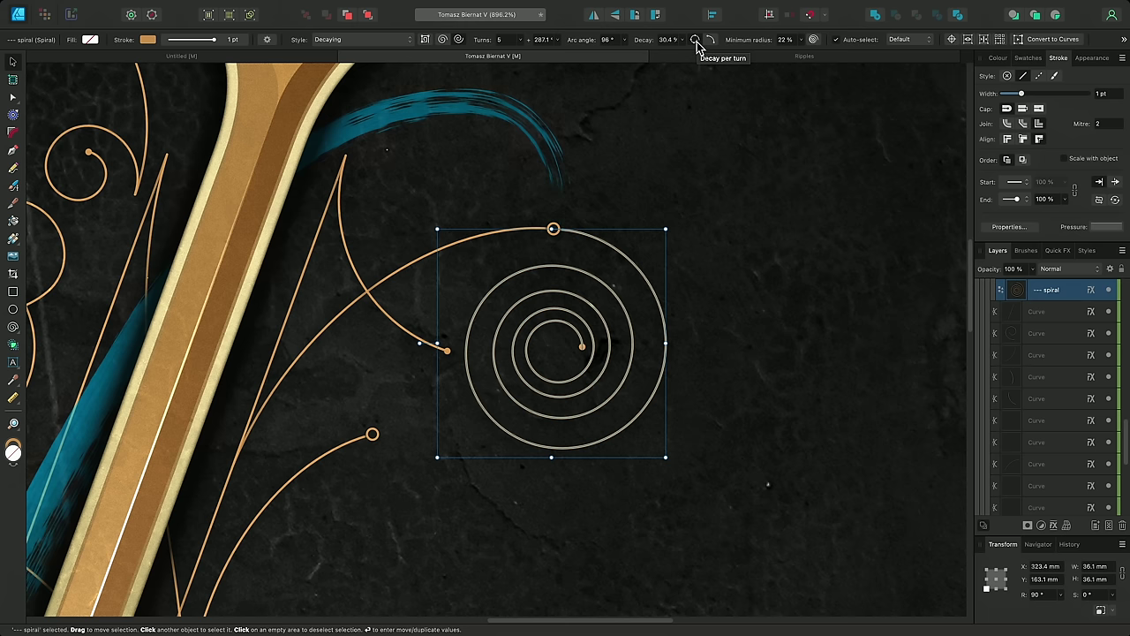
click(711, 39)
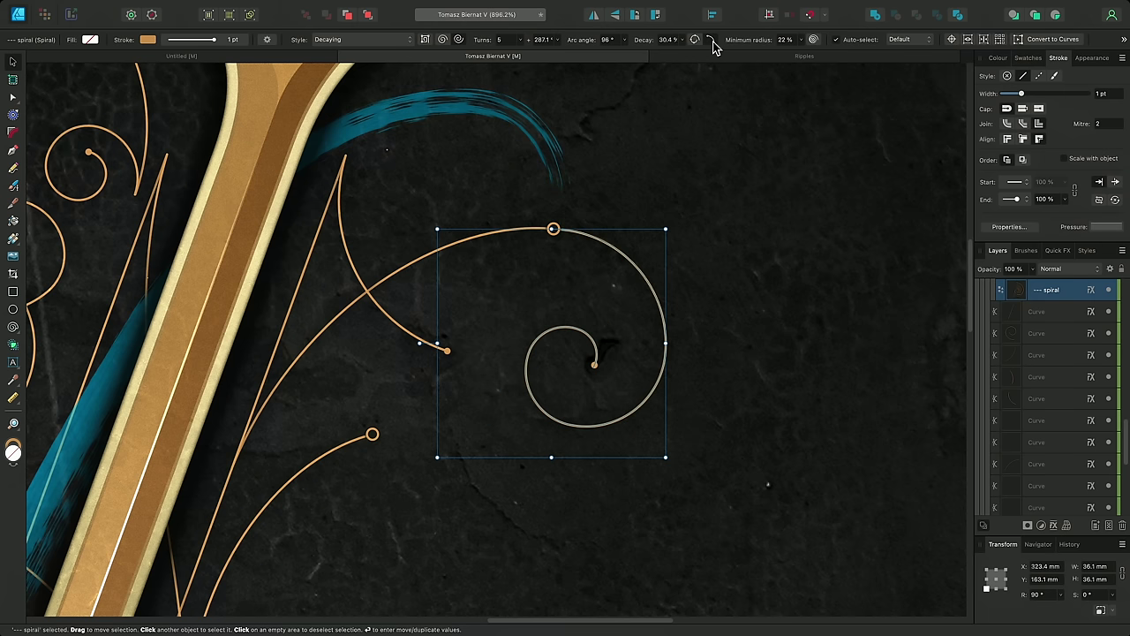
- Raise the minimum radius to remove the innermost loop, then switch to the Ripples document
click(800, 39)
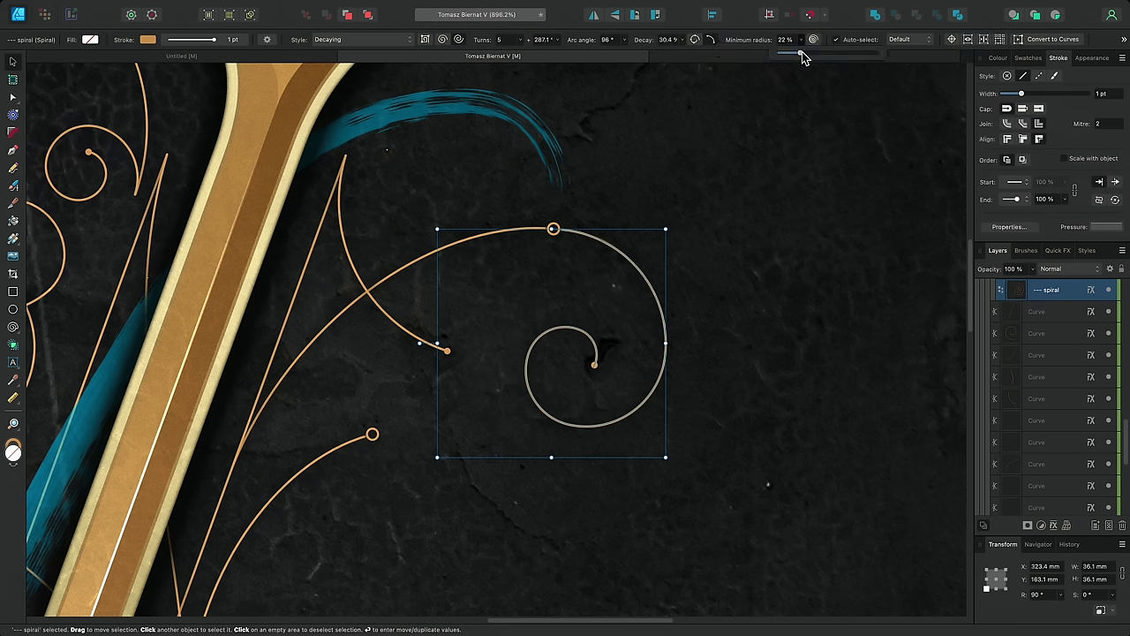
mouse_move(801, 55)
mouse_down()
mouse_move(871, 56)
mouse_move(790, 58)
mouse_up()
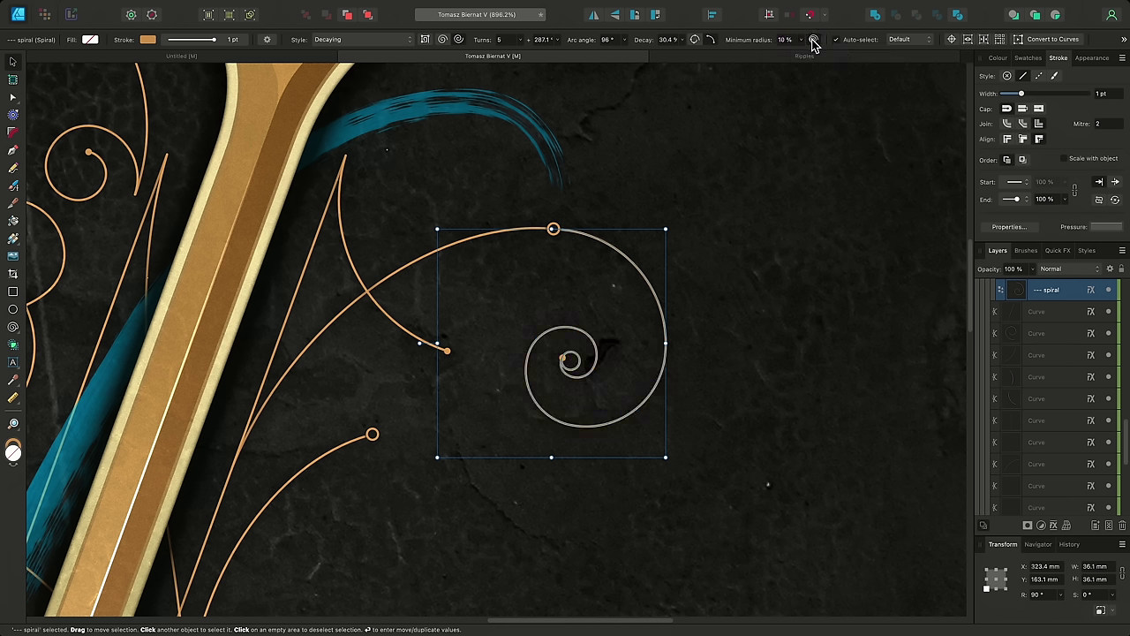
click(813, 42)
click(797, 57)
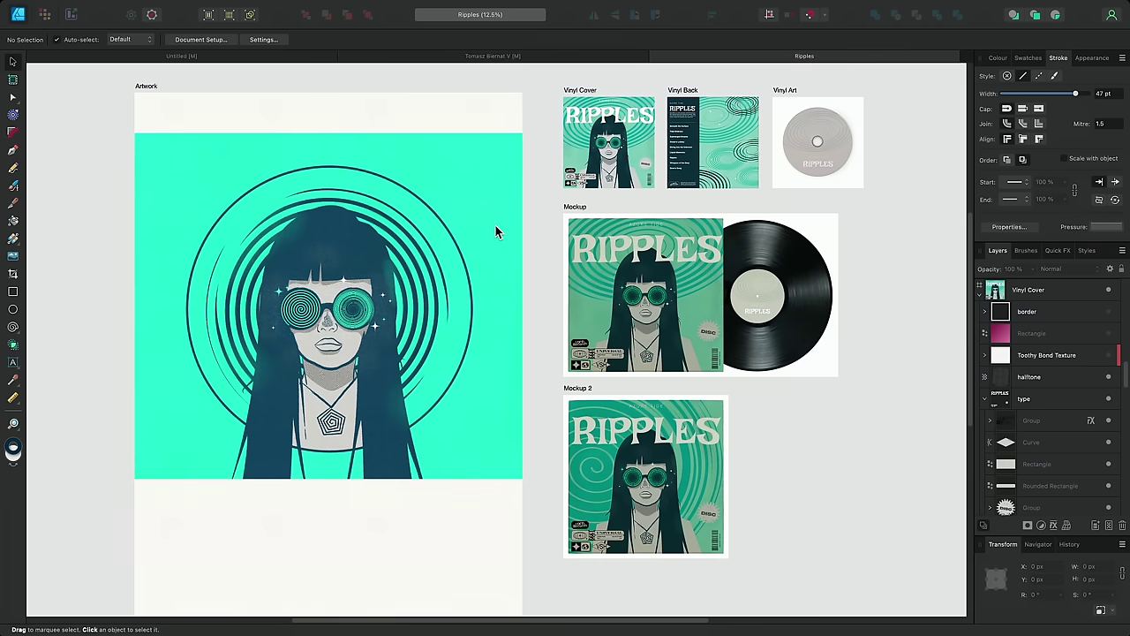
- Give the left lens spiral the Engraving brush Rough Engraving Rake 01 as its stroke
scroll(298, 311, up, 5)
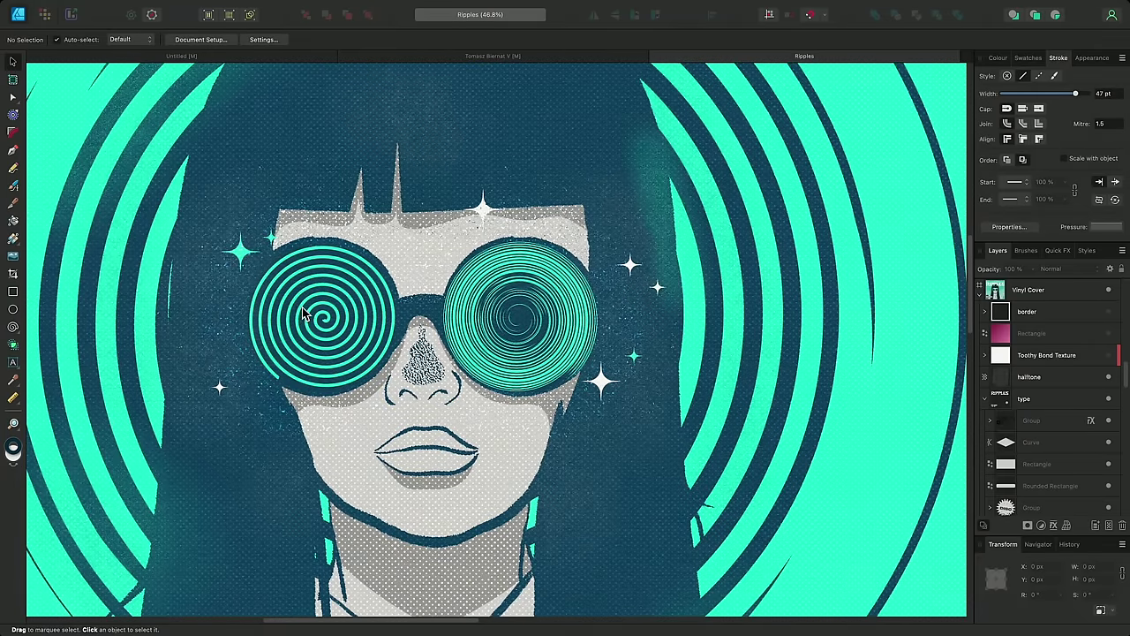
click(331, 314)
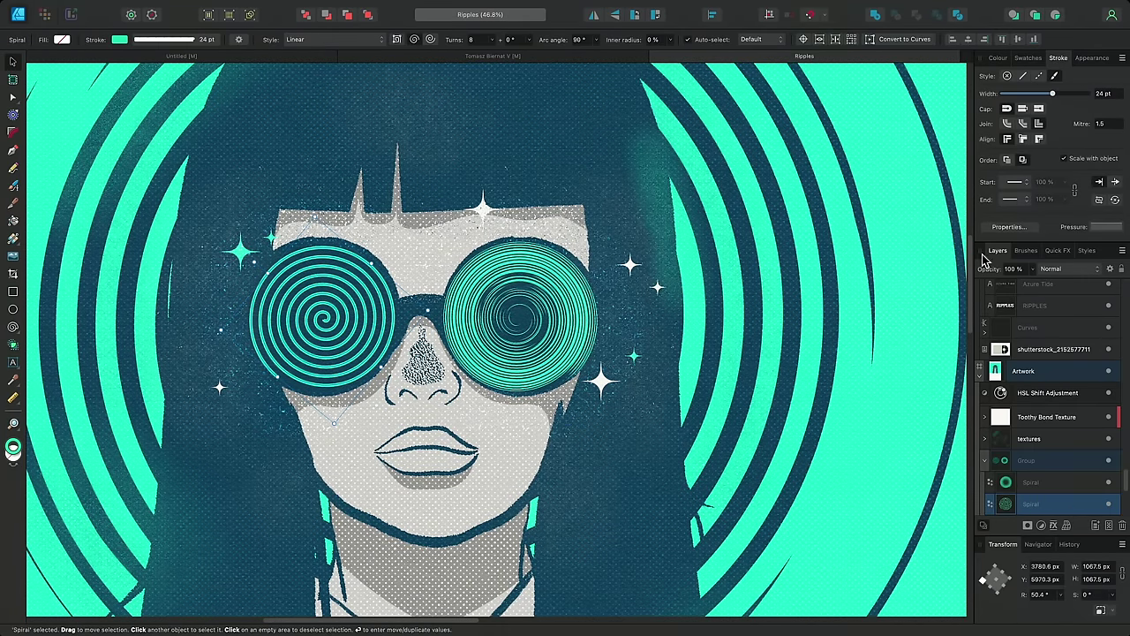
click(1026, 251)
click(1031, 266)
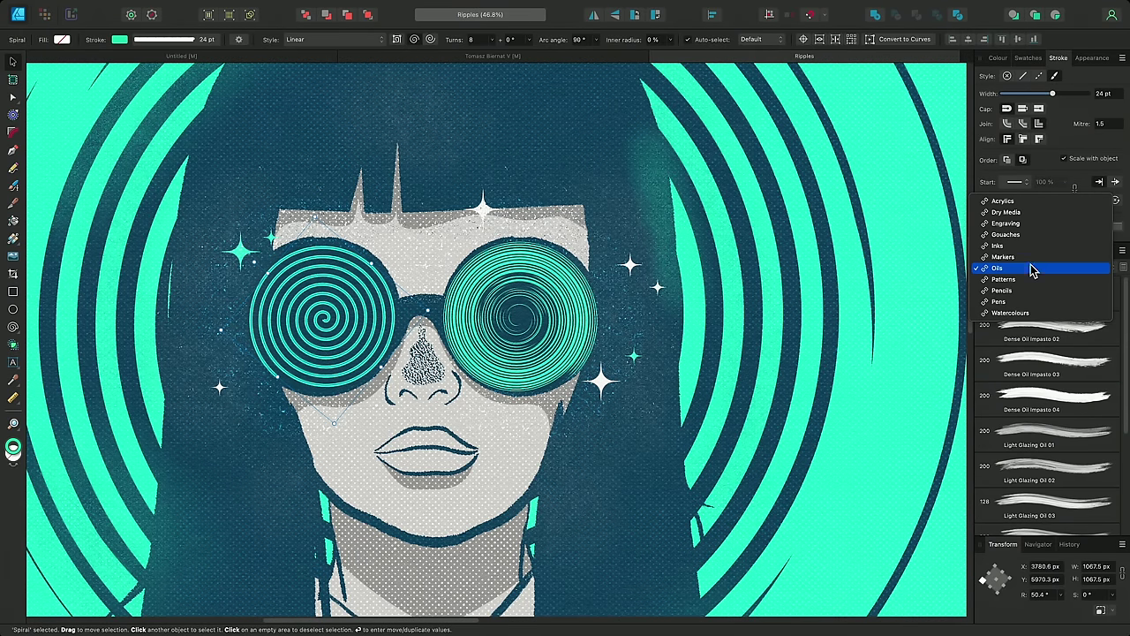
click(1028, 223)
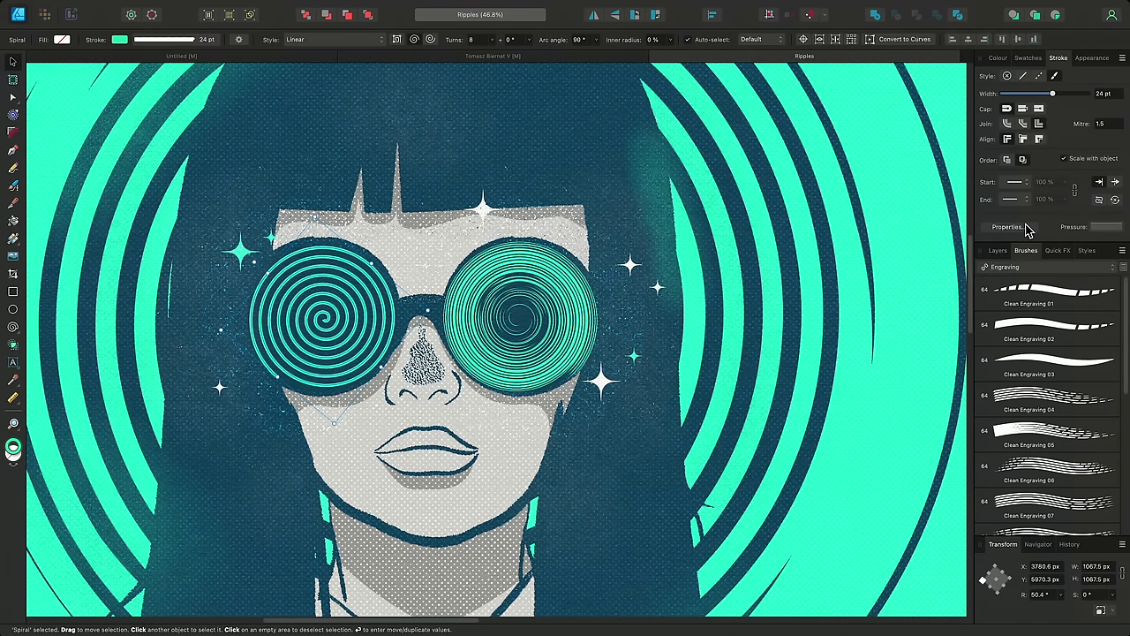
click(1049, 298)
click(1055, 361)
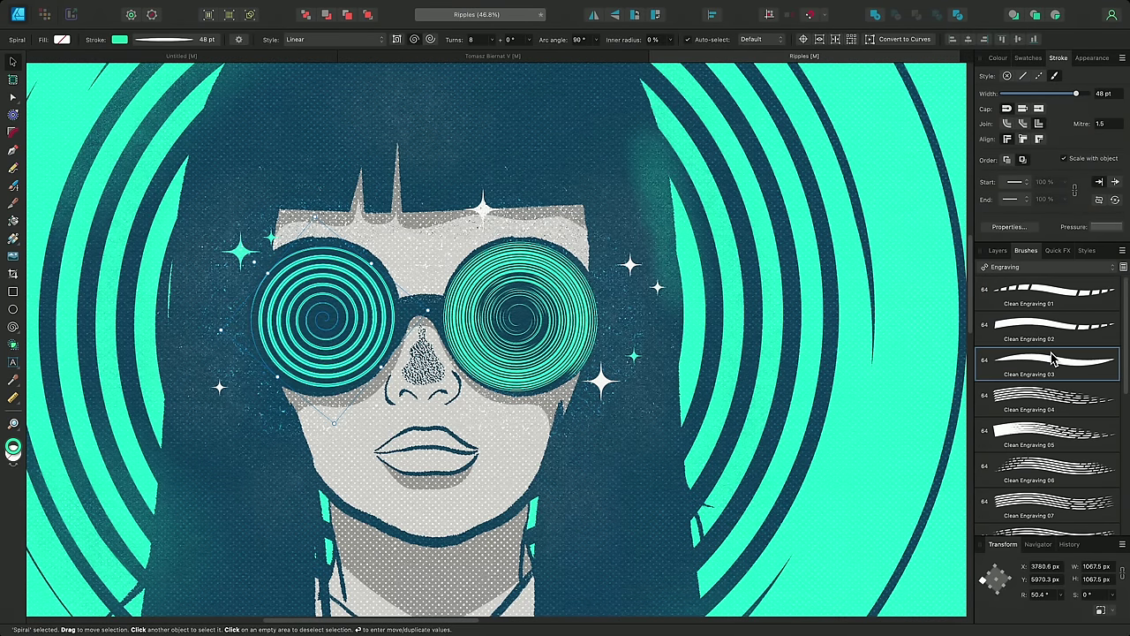
click(1052, 397)
scroll(1052, 397, down, 3)
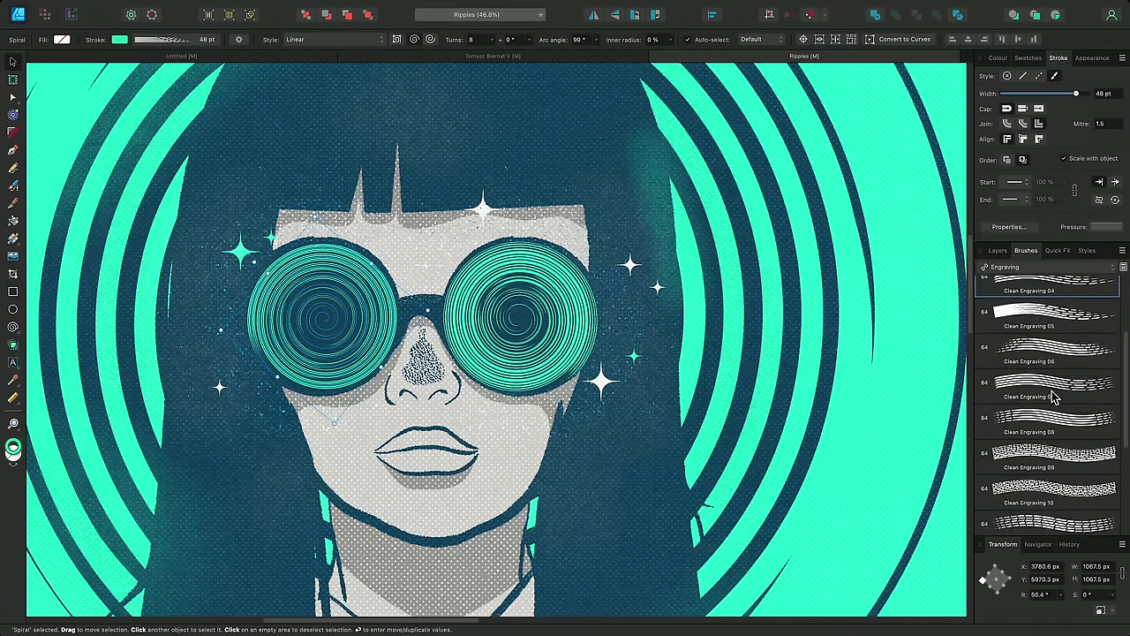
scroll(1052, 397, down, 4)
click(1052, 456)
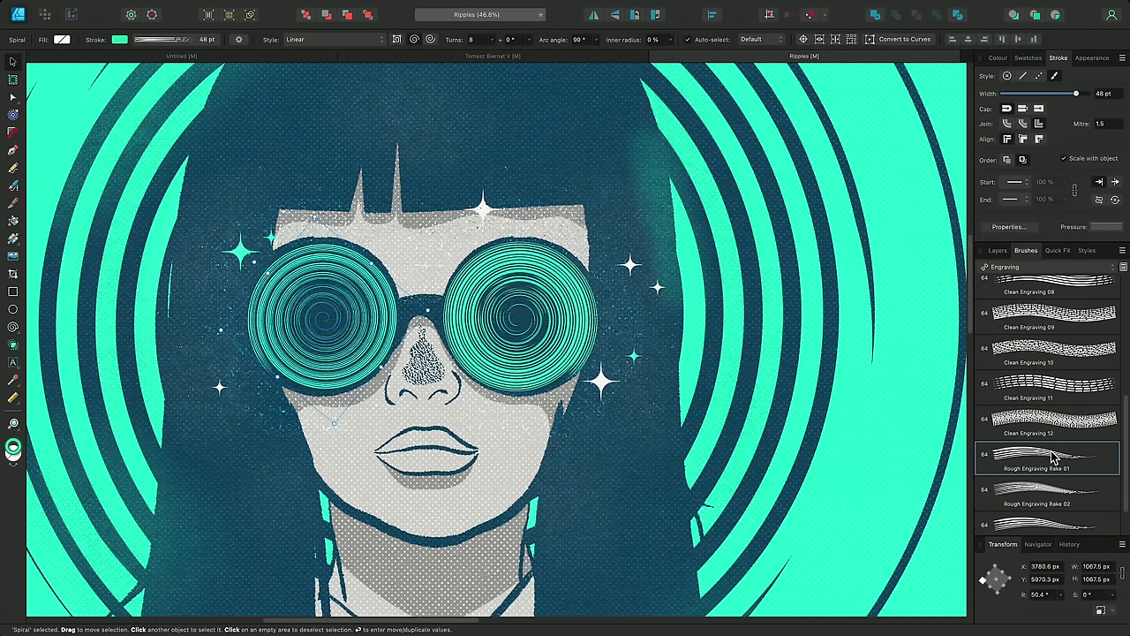
- Adjust the brushed spiral's stroke width in the context toolbar
click(205, 41)
scroll(244, 83, up, 15)
scroll(245, 82, up, 17)
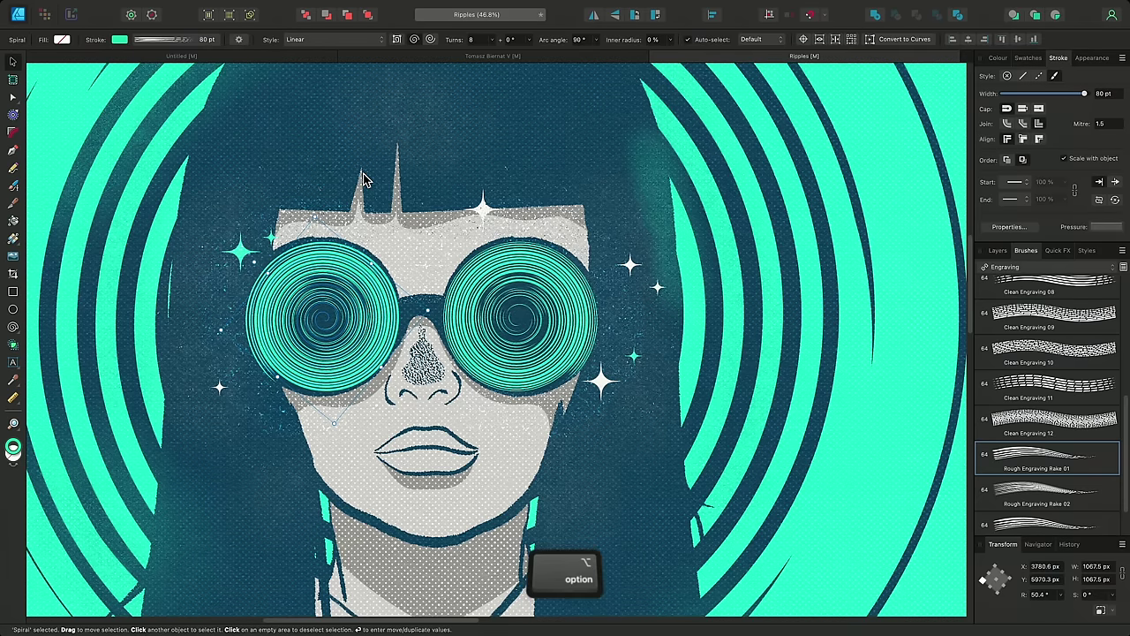
alt+scroll(365, 181, down, 4)
alt+scroll(364, 181, down, 3)
scroll(379, 229, up, 2)
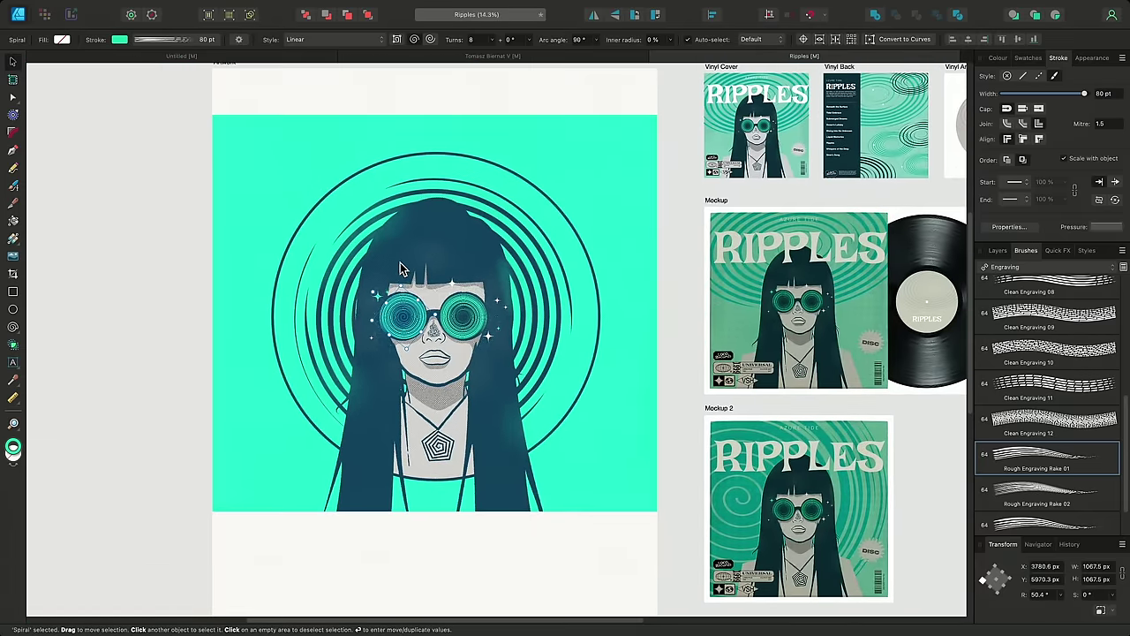
- Select the bg background rectangle in the Layers panel
click(996, 253)
scroll(1024, 345, down, 5)
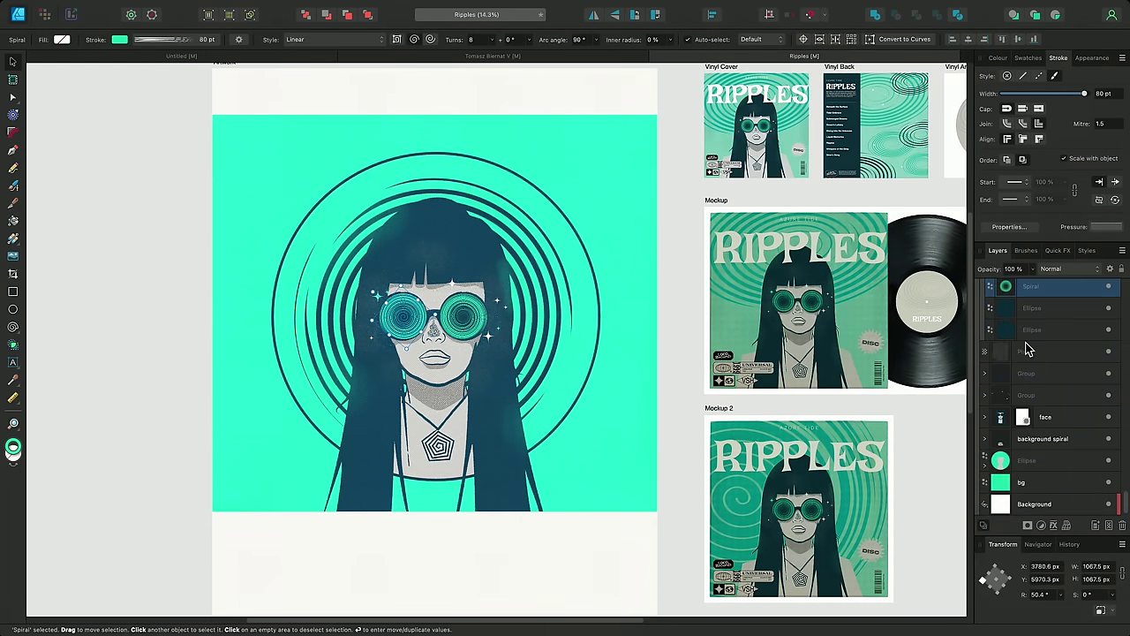
click(1048, 482)
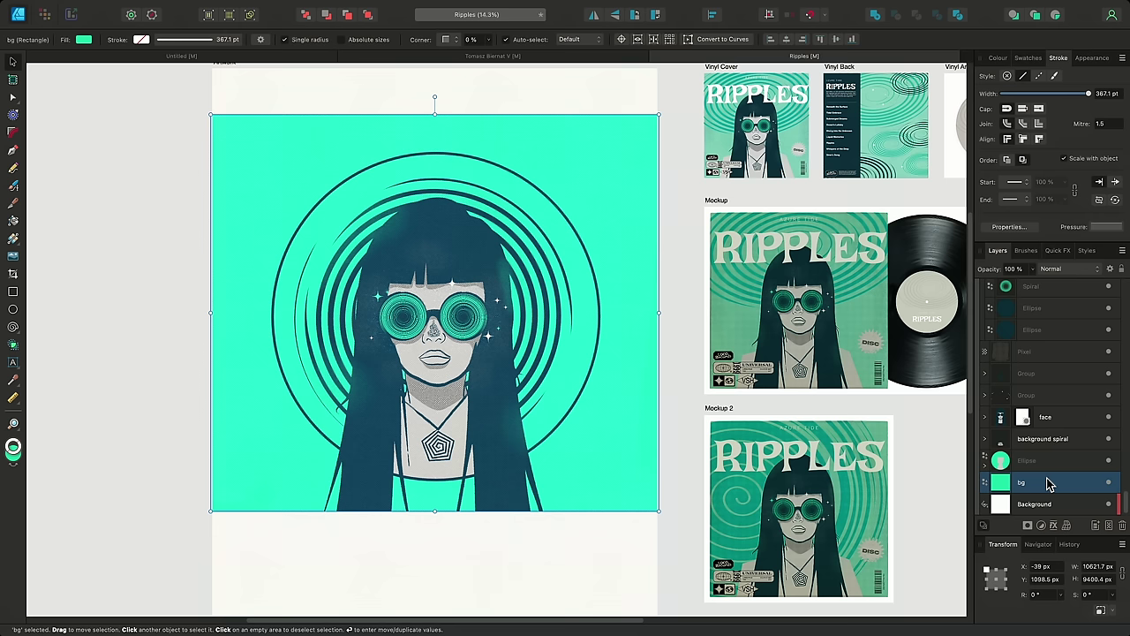
- Draw a small spiral in the artwork's top-left corner and set it to Counter Semi-circular style
click(14, 329)
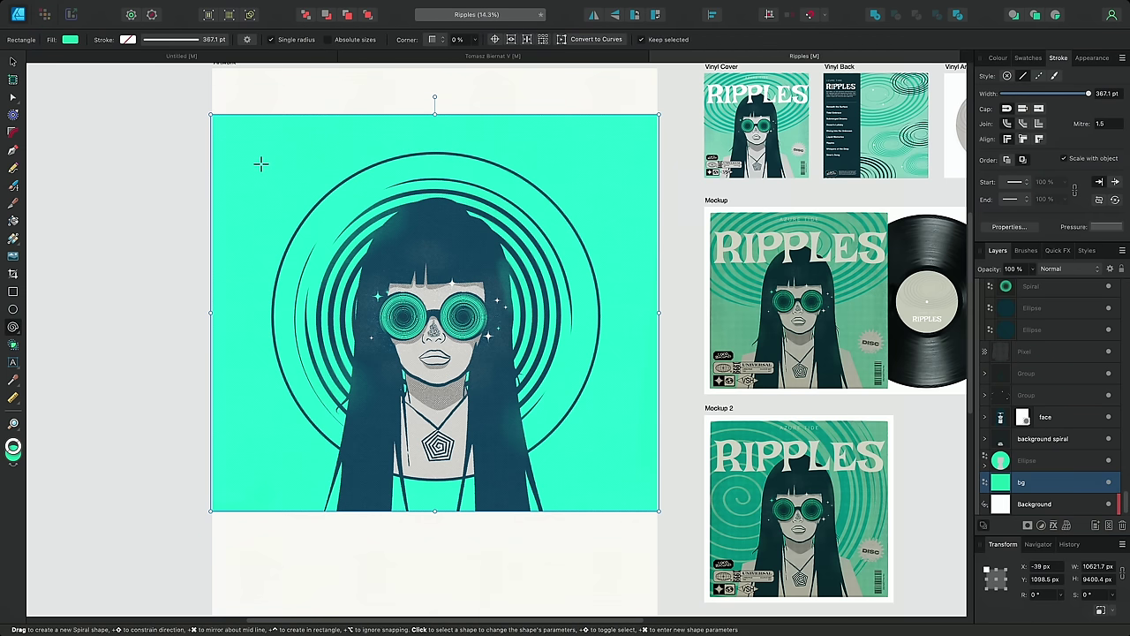
drag(259, 163, 257, 116)
key(shift)
key(super)
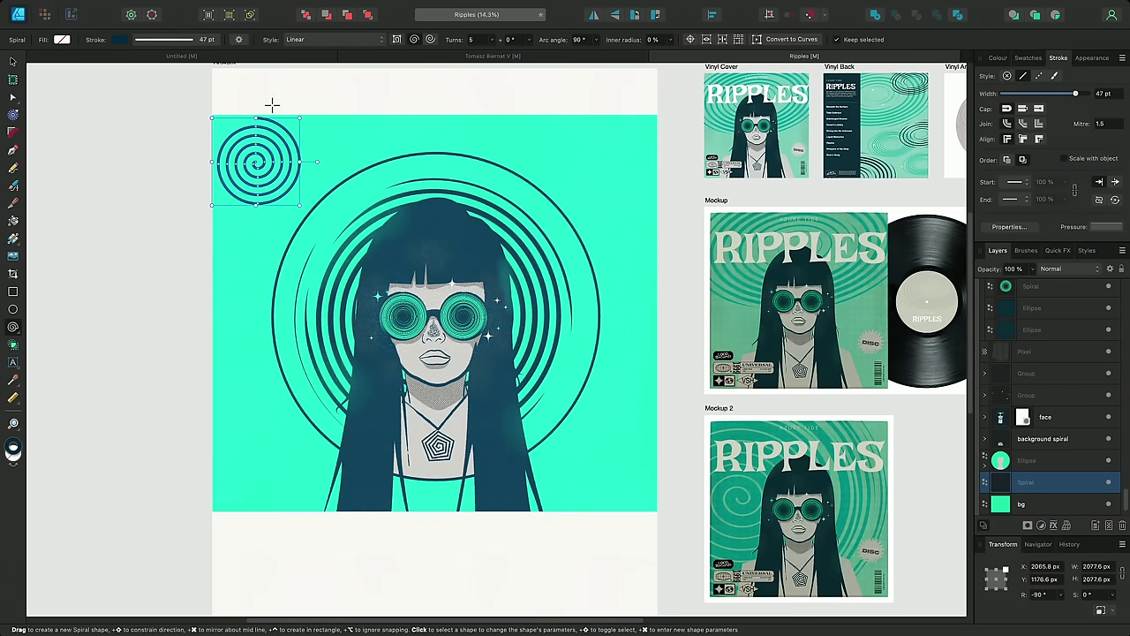
click(323, 43)
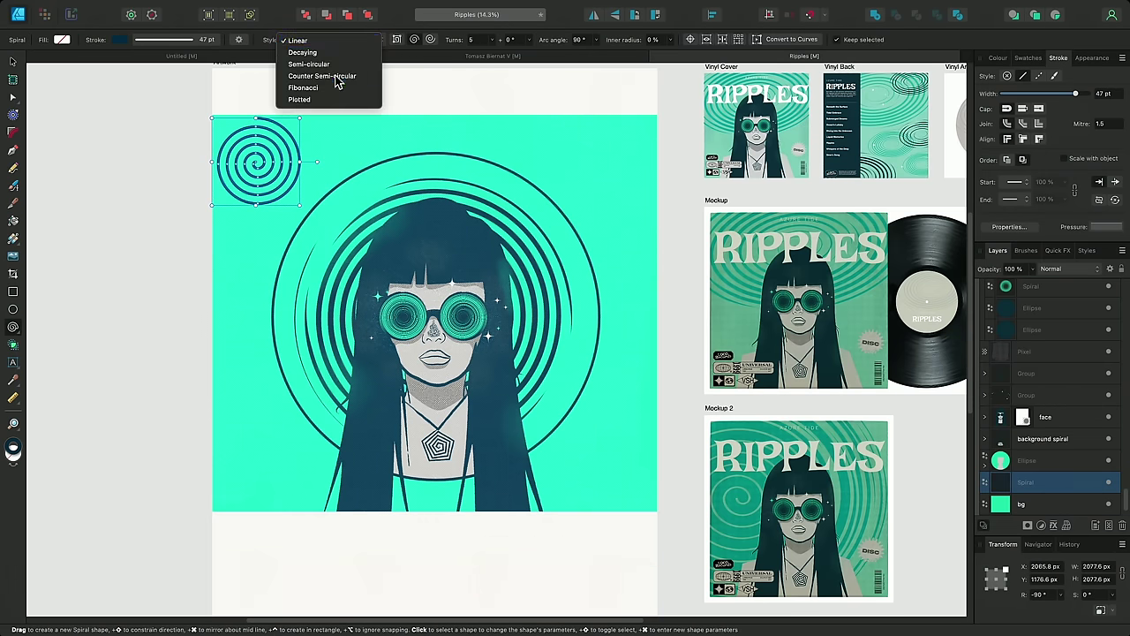
click(335, 76)
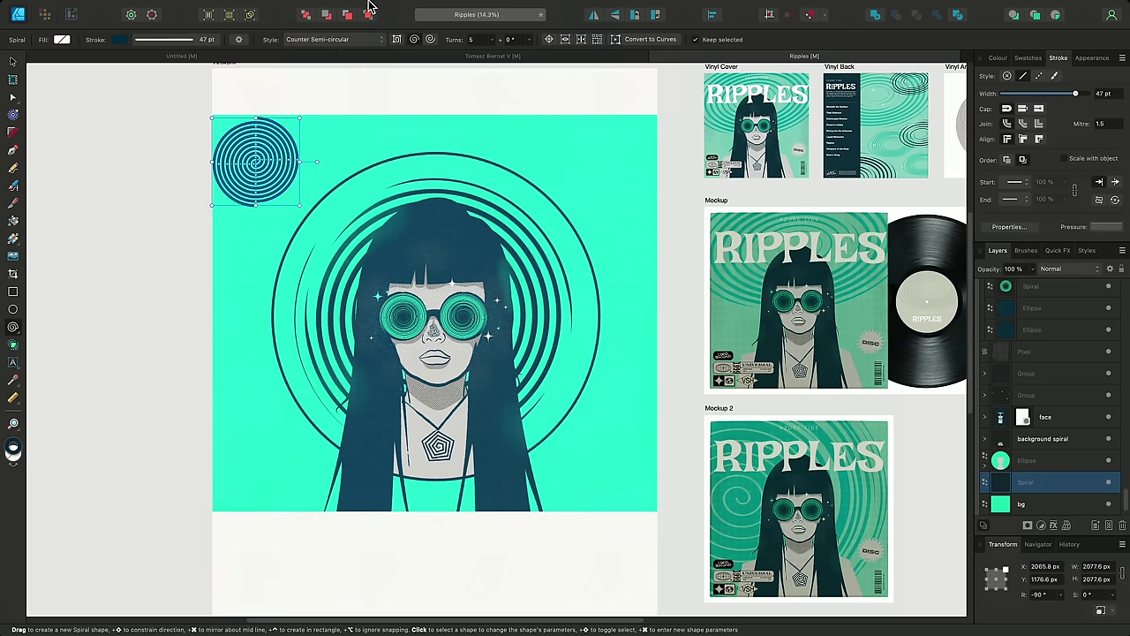
- Convert the corner spiral into a symbol with Shift+Cmd+K and nest it inside the bg layer
mouse_move(366, 7)
click(321, 6)
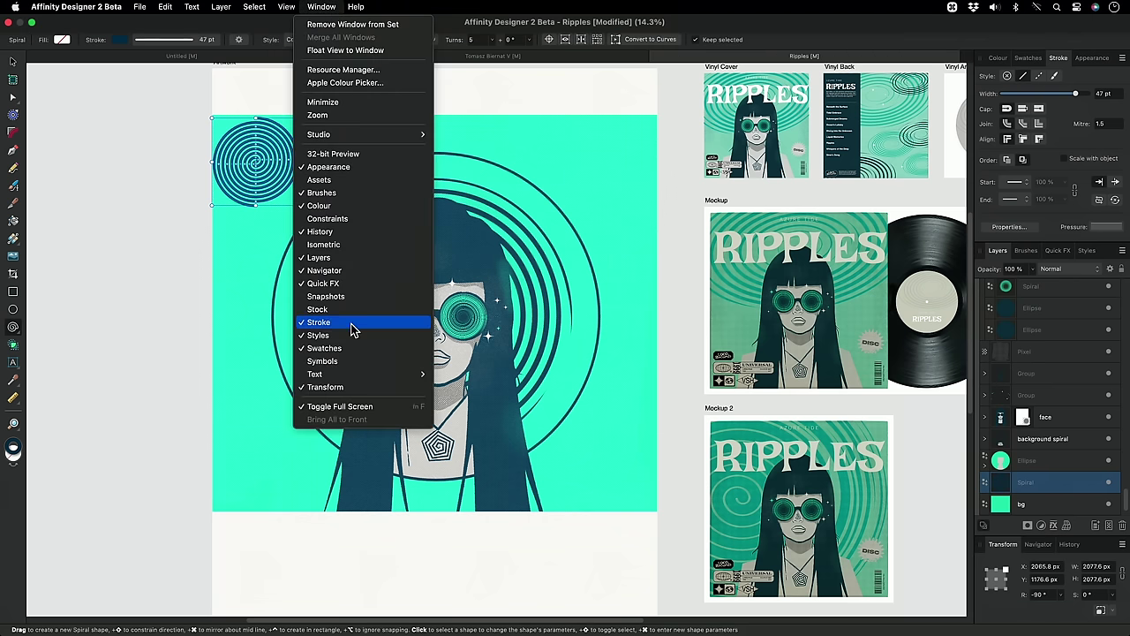
key(Escape)
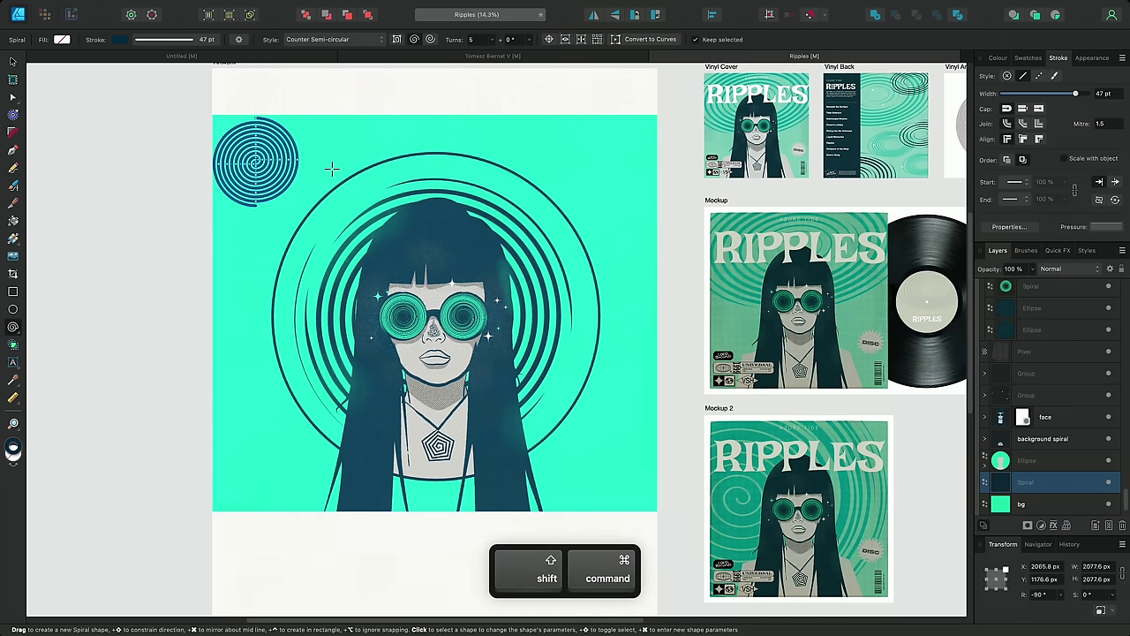
key(super+shift+k)
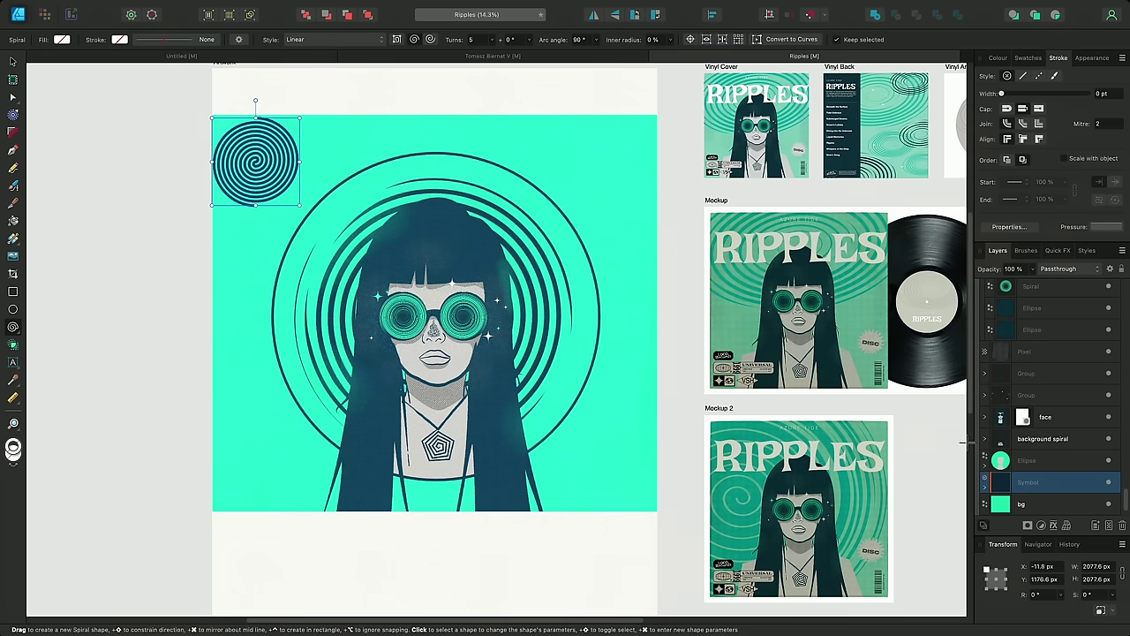
drag(1041, 486, 987, 497)
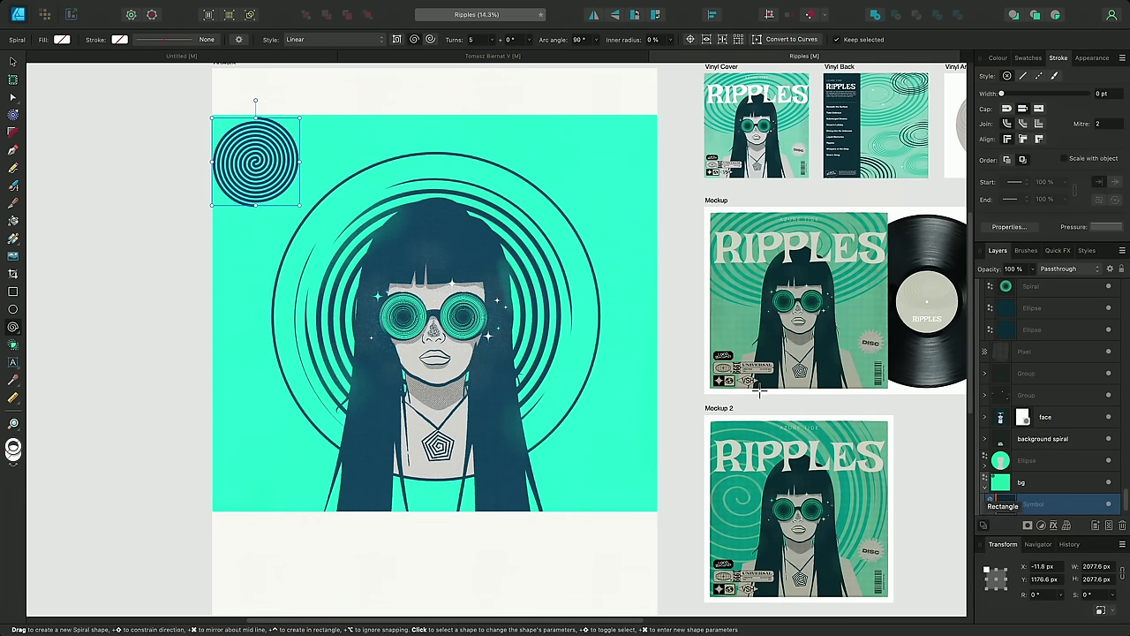
- Repeat the spiral symbol straight downward into a column past the artwork's bottom edge
key(super+j)
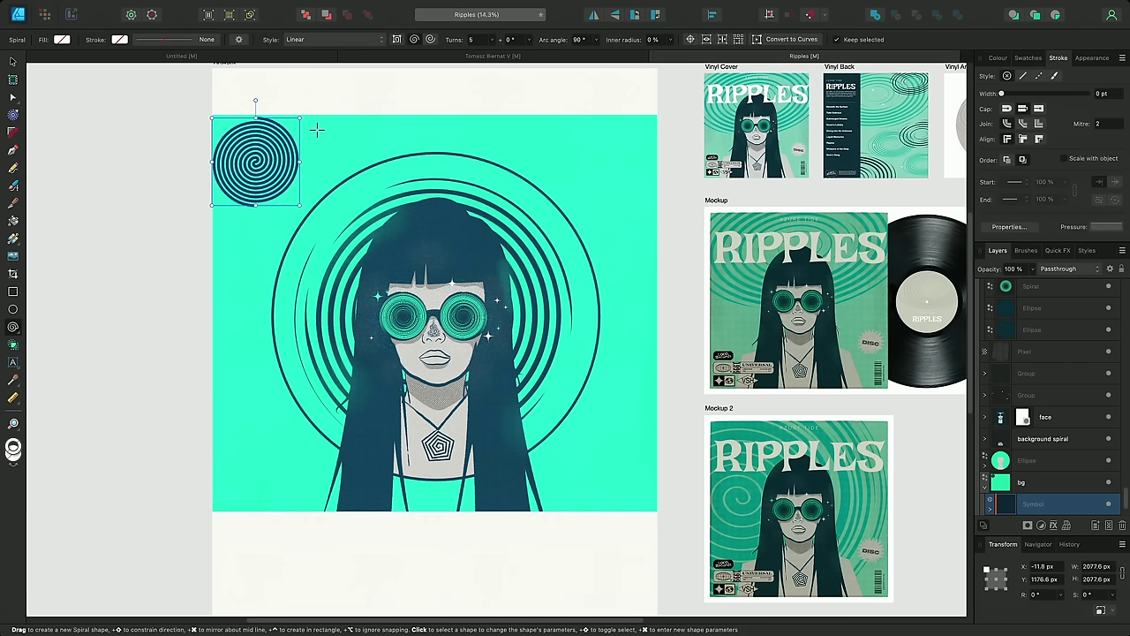
key(shift)
drag(300, 139, 300, 227)
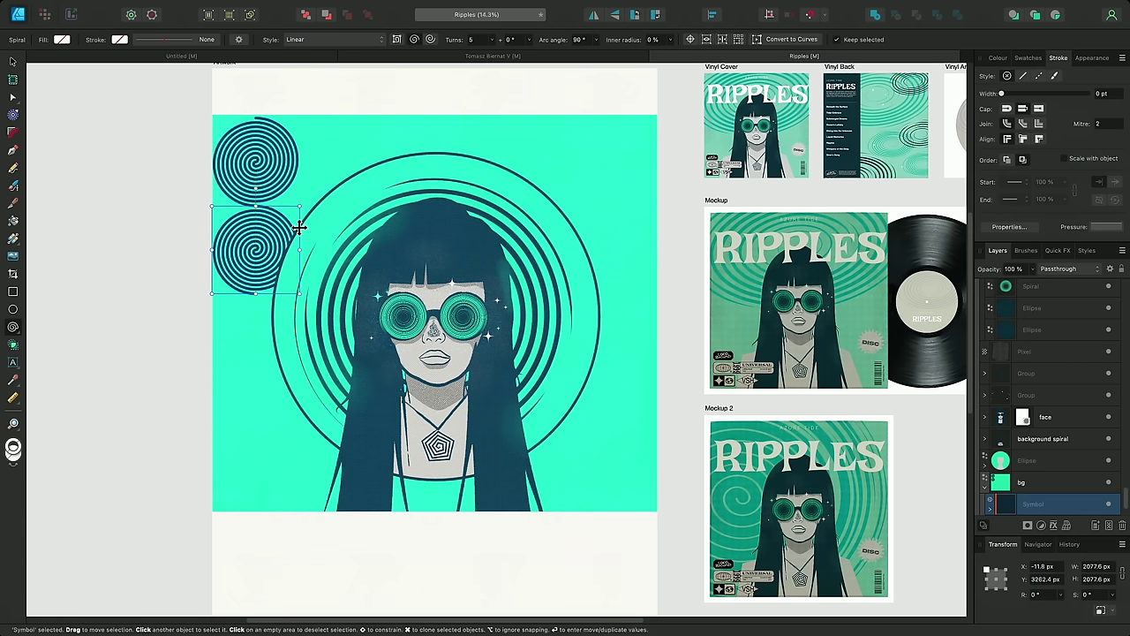
key(super+j)
key(super+j)
key(super+j)
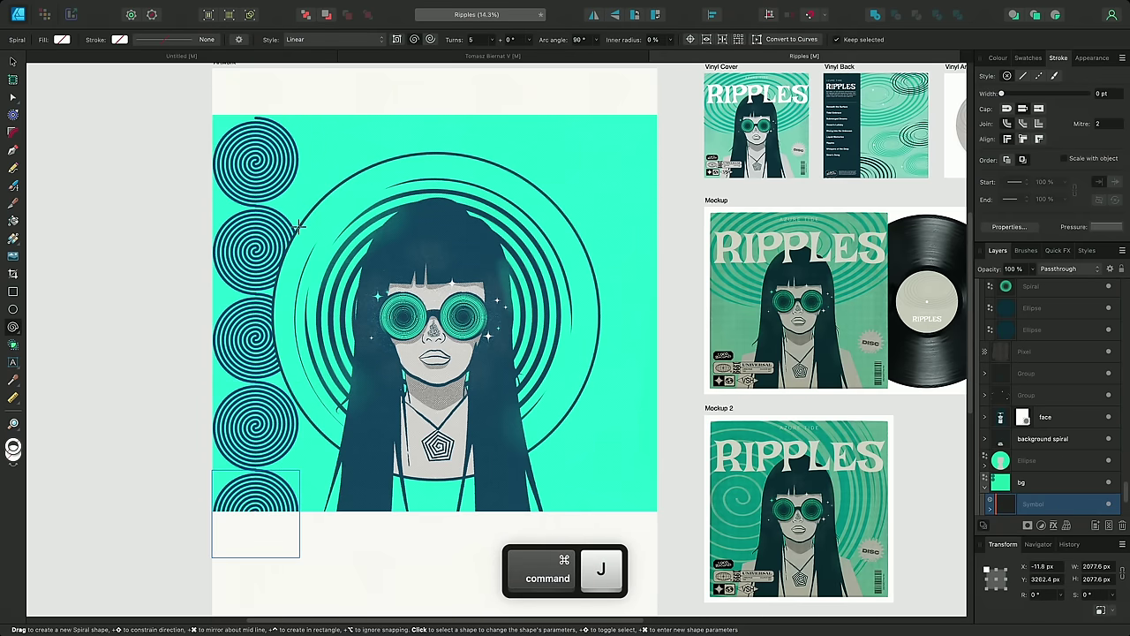
key(super+j)
key(super+j)
key(super+j)
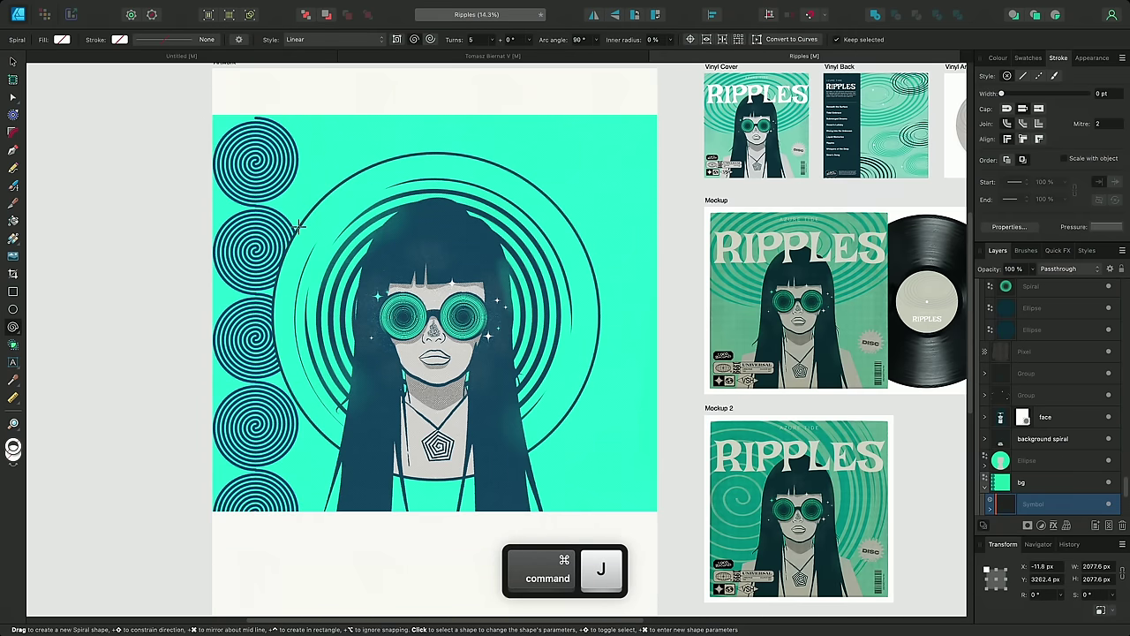
alt+scroll(300, 230, down, 5)
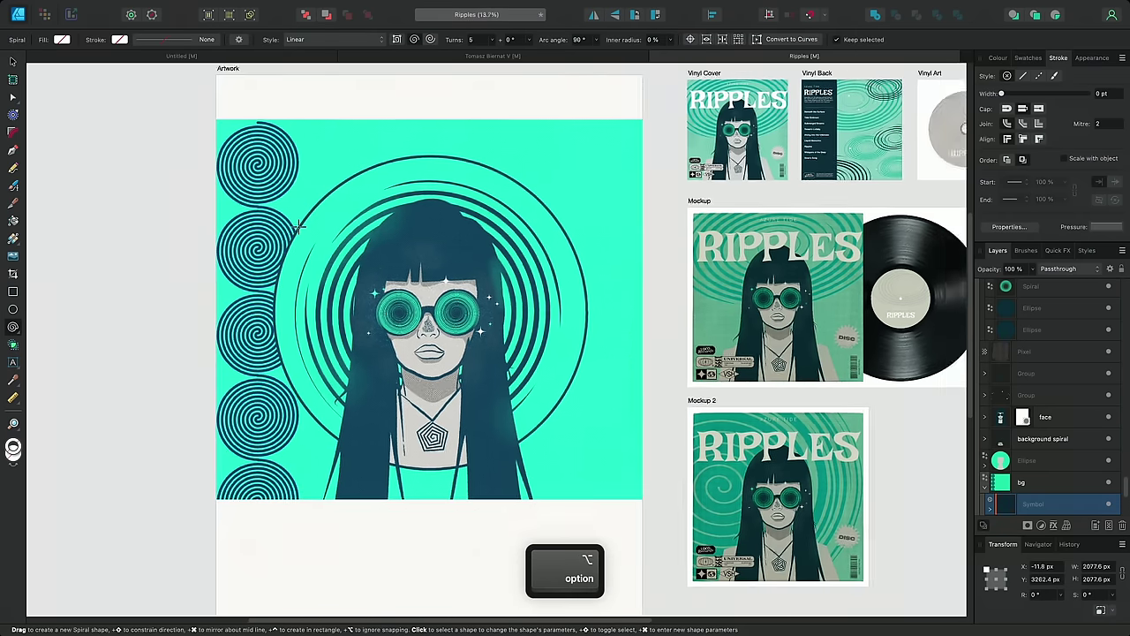
- Duplicate the whole spiral column repeatedly across the artwork to the right edge
key(v)
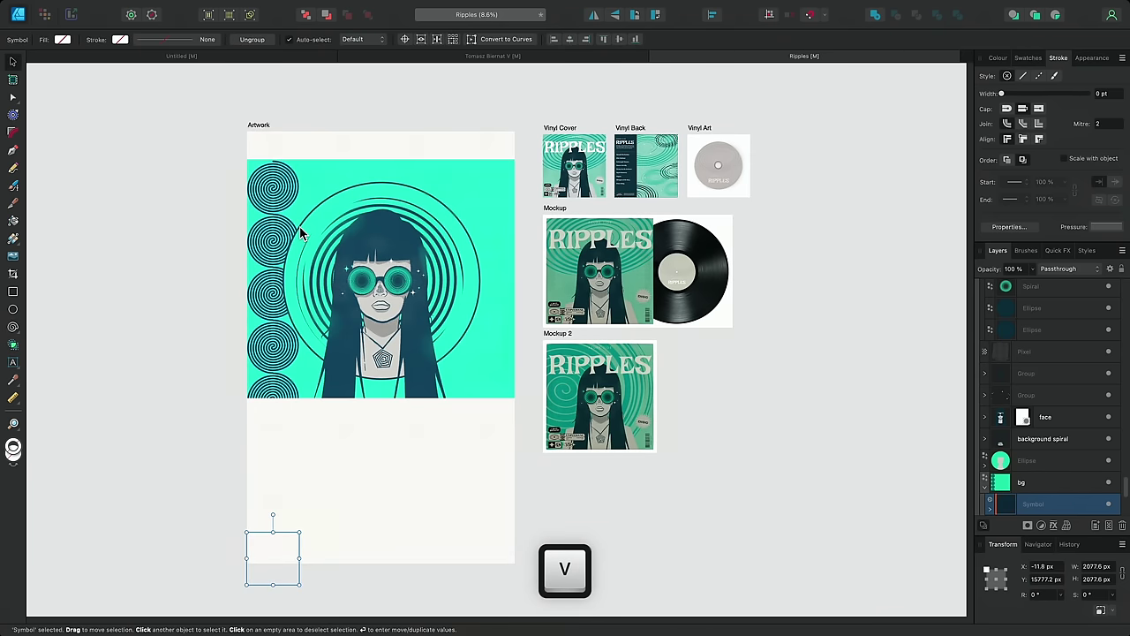
drag(227, 148, 320, 566)
key(super+j)
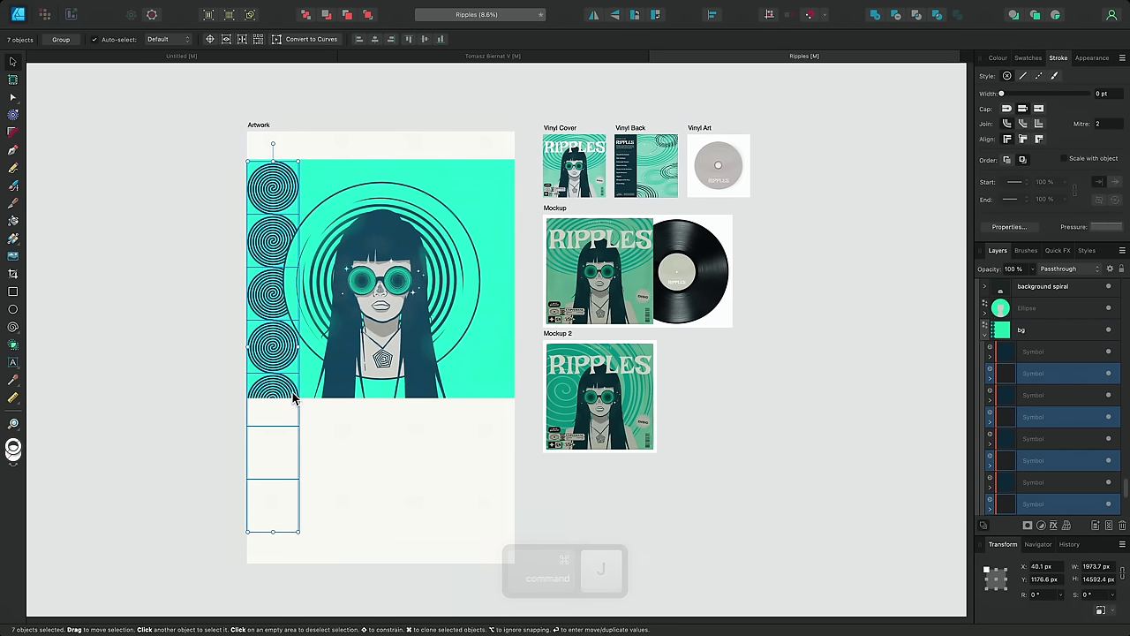
drag(294, 395, 343, 367)
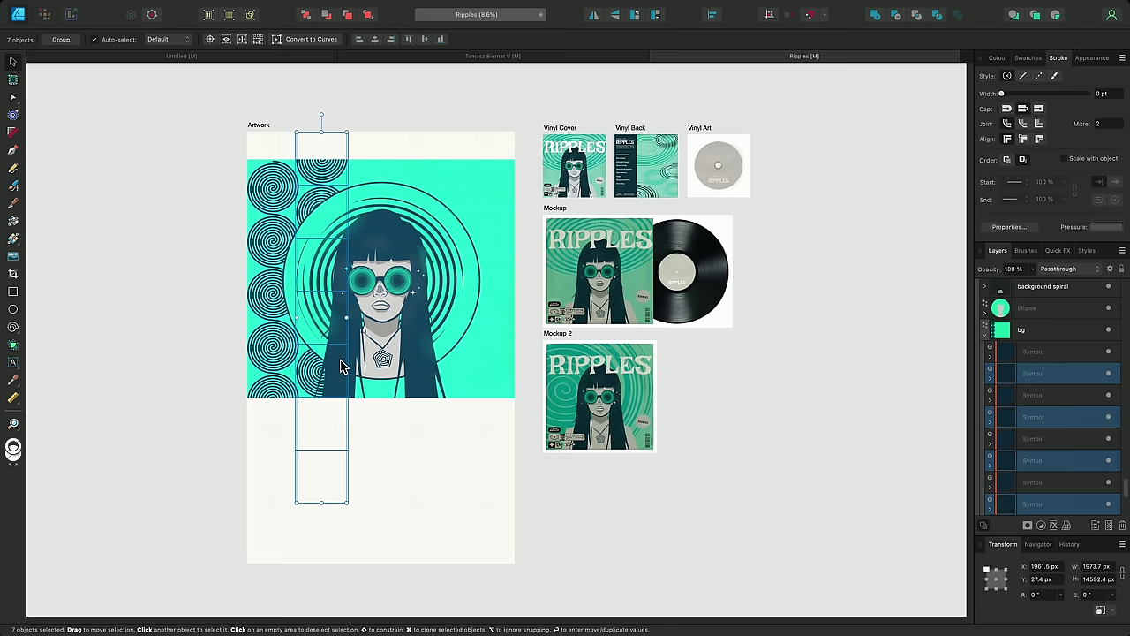
key(super+j)
key(super+j)
key(super+j)
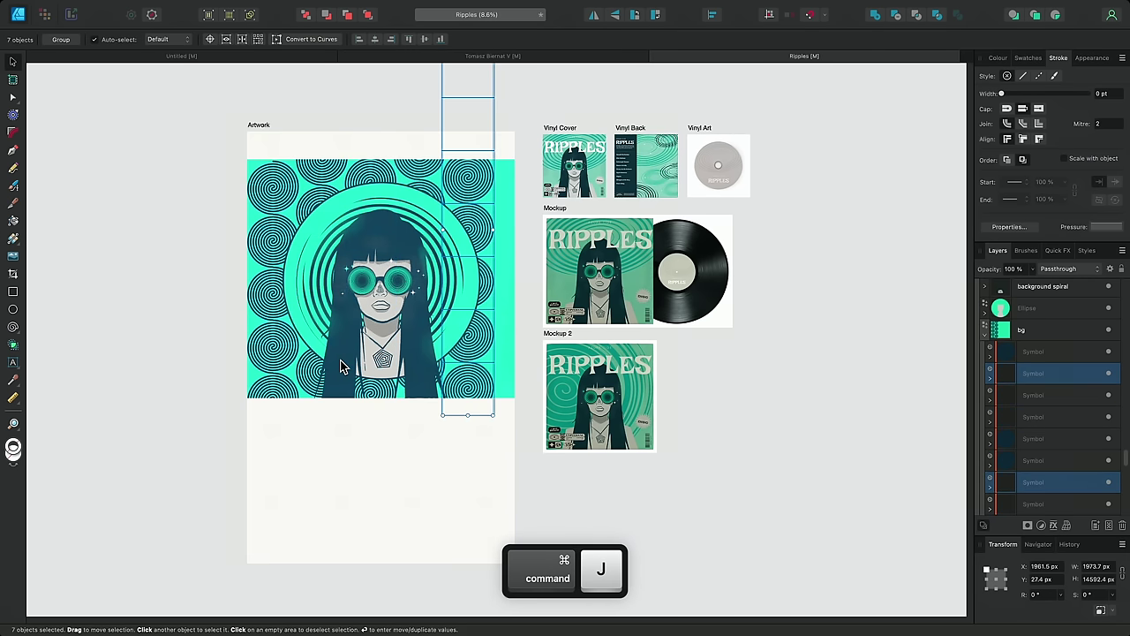
key(super+j)
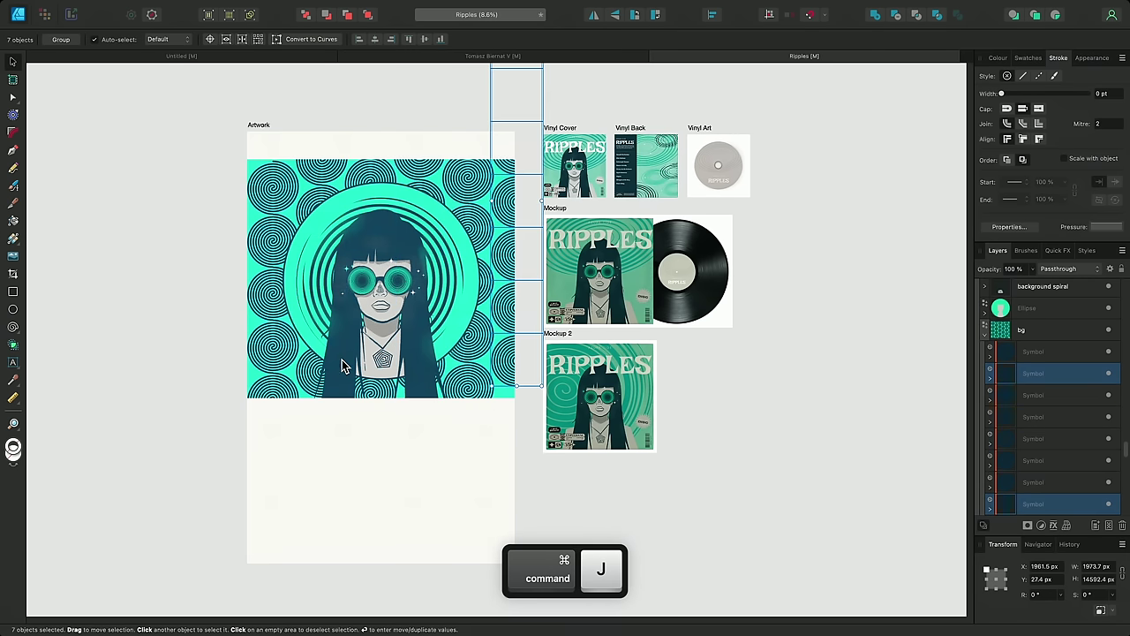
- Select the spiral inside one symbol and change every tiled spiral to the Plotted style
alt+scroll(347, 365, up, 6)
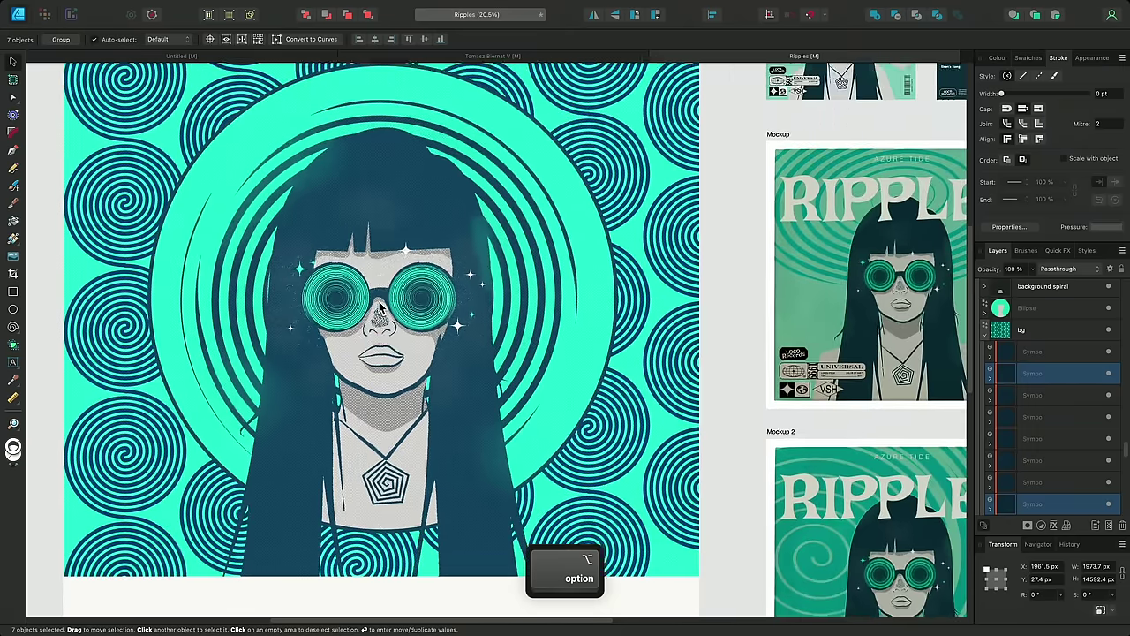
alt+scroll(378, 301, up, 3)
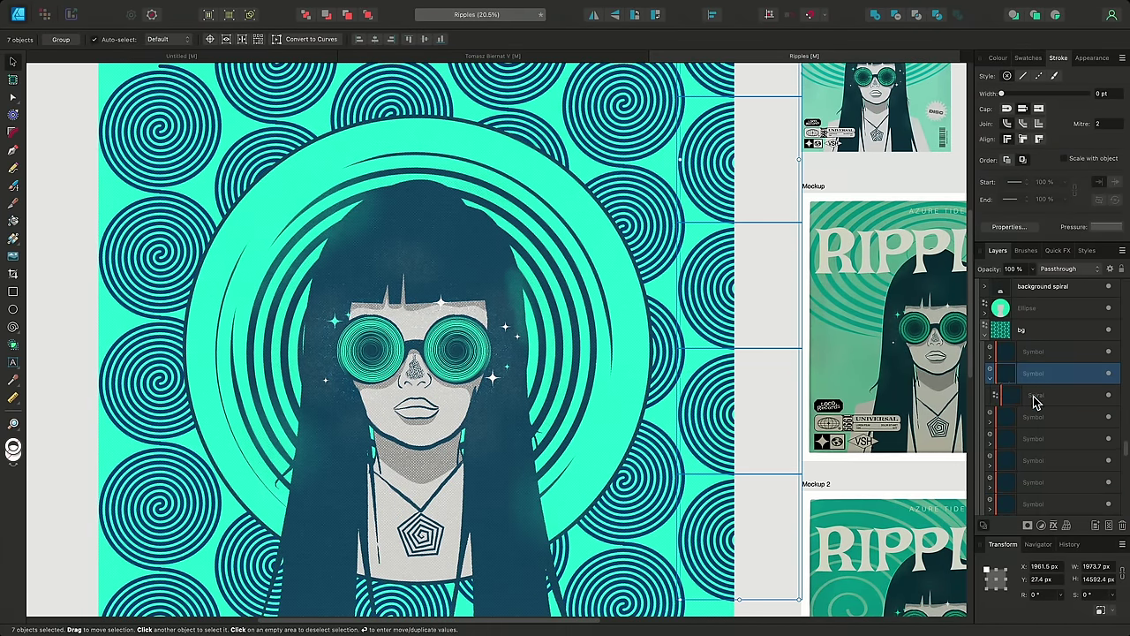
click(1035, 397)
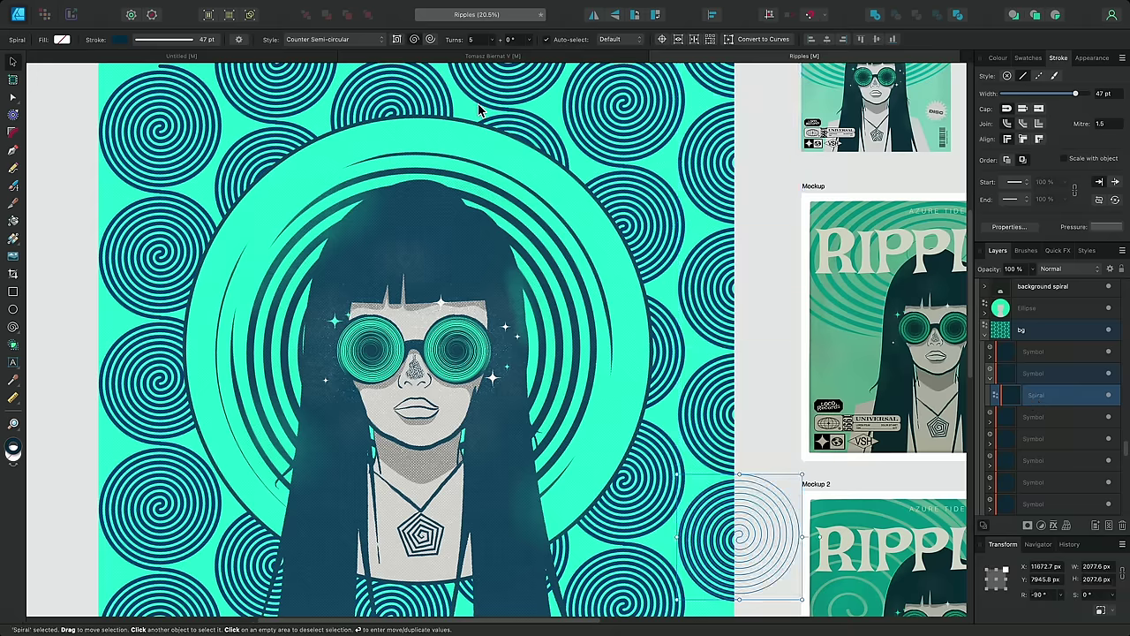
click(376, 40)
click(374, 53)
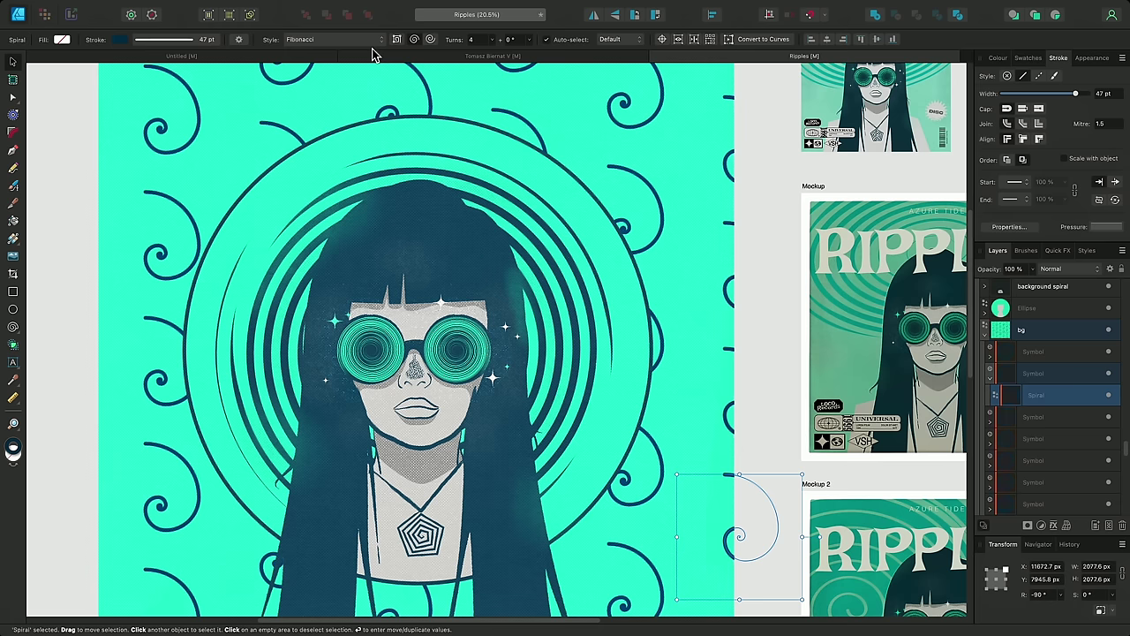
click(374, 39)
click(374, 53)
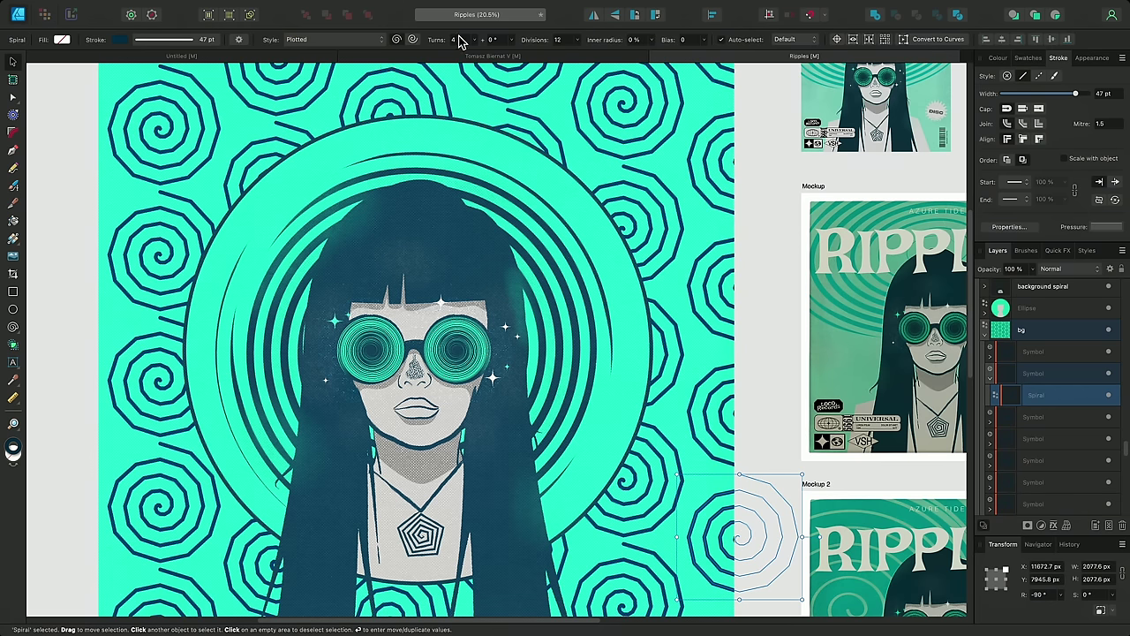
scroll(472, 42, up, 3)
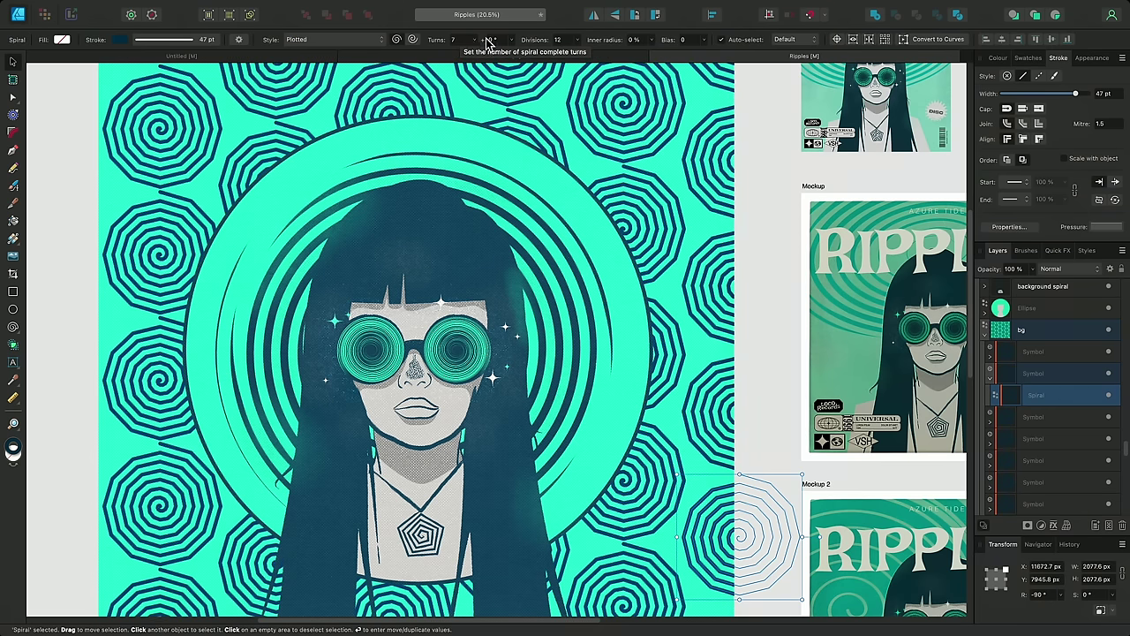
scroll(568, 42, down, 8)
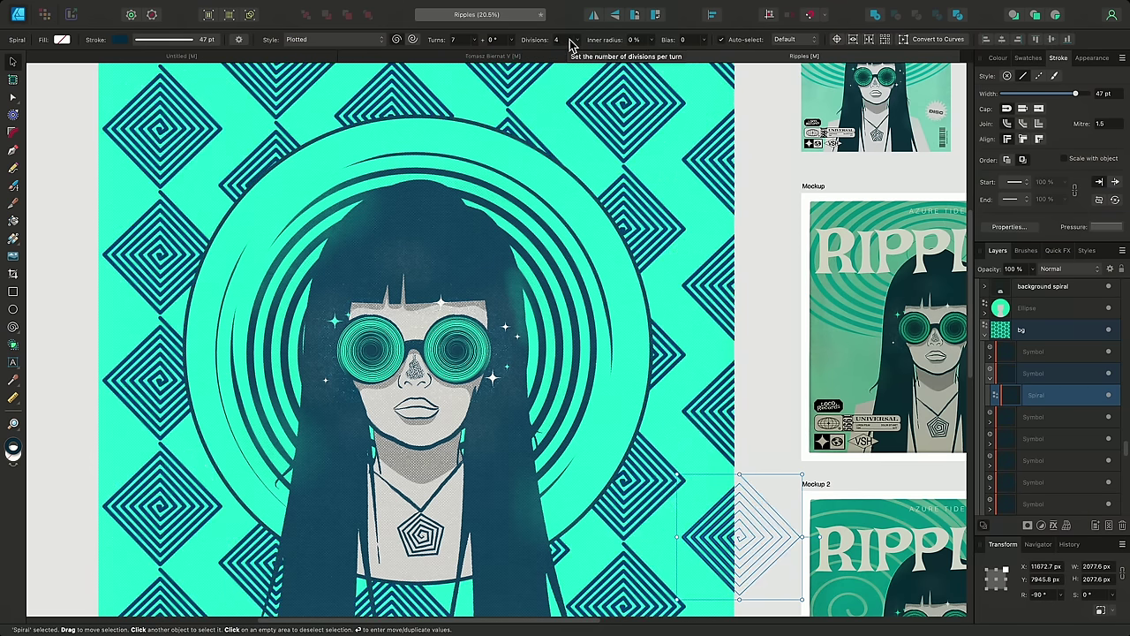